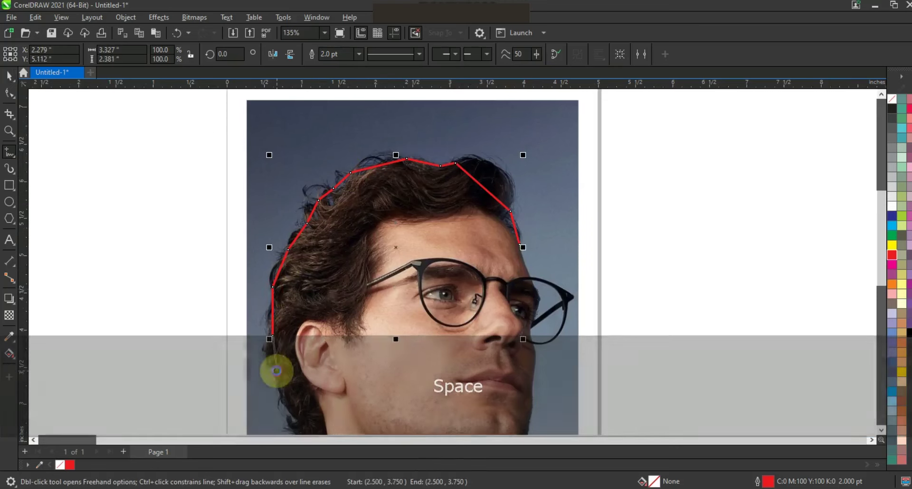
Complete the closed red hair outline down the nape, around the ear and sideburn, and along the forehead hairline
double_click(293, 415)
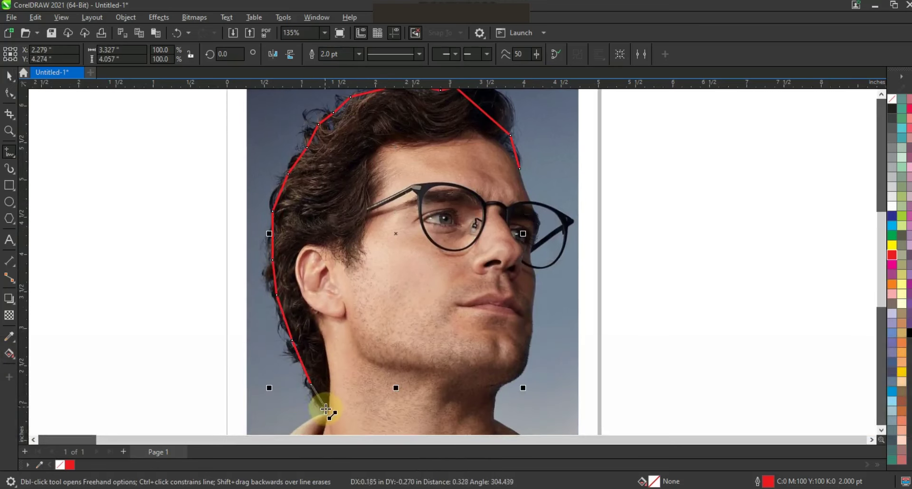
click(328, 410)
click(308, 305)
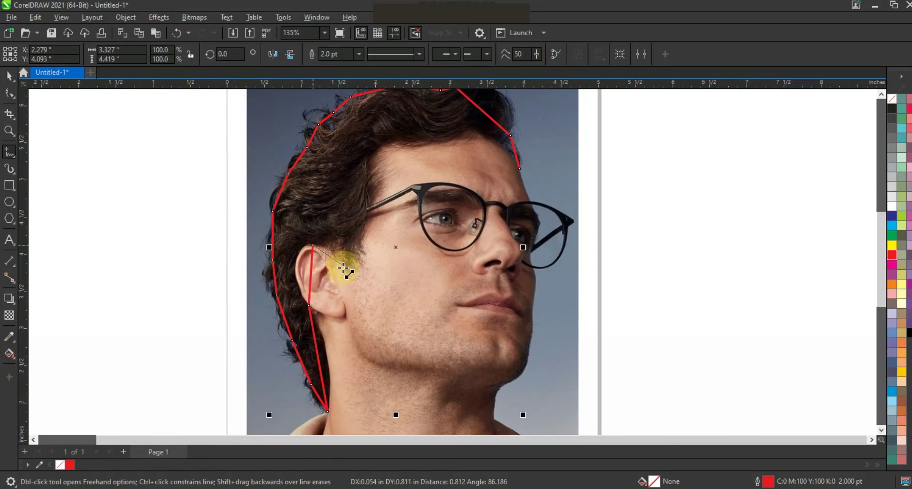
click(362, 260)
click(369, 184)
click(395, 143)
click(469, 131)
click(520, 168)
Bend the hair outline's straight segments around the front quiff and temple so they follow the hair
key(F3)
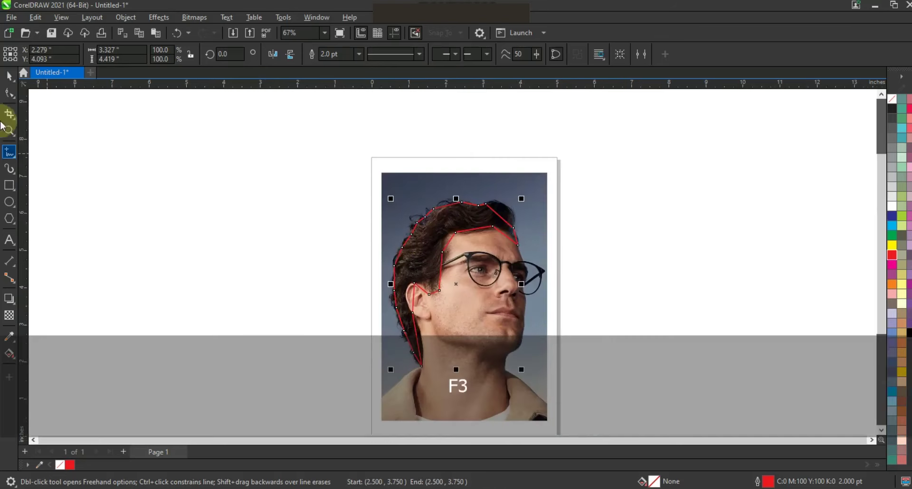
click(10, 92)
click(10, 130)
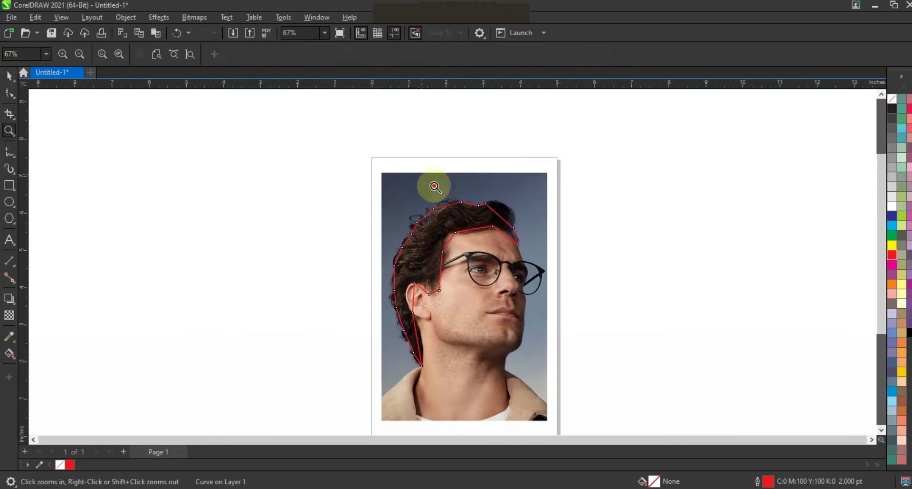
drag(420, 175, 562, 280)
click(10, 92)
click(437, 186)
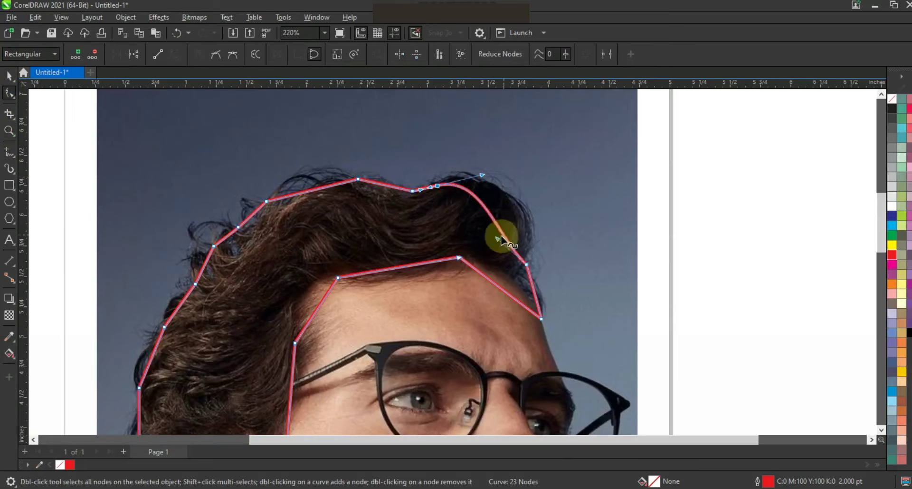
drag(537, 204, 547, 204)
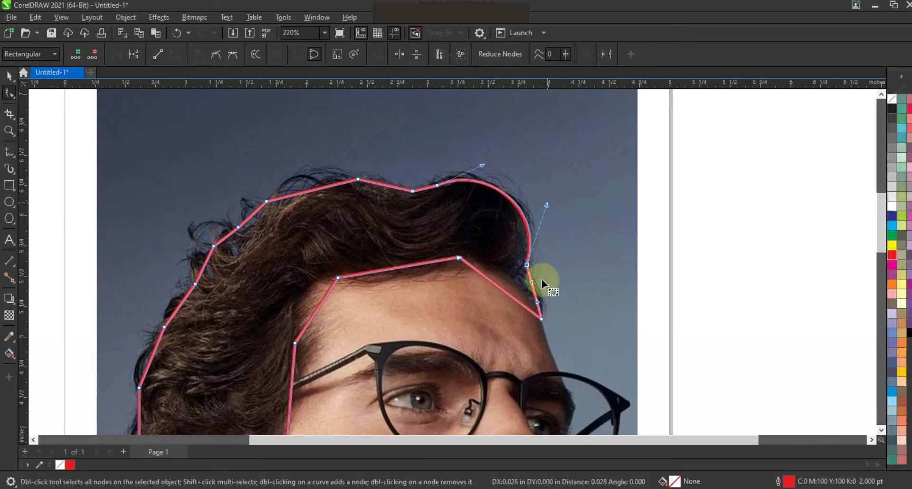
drag(534, 290, 506, 275)
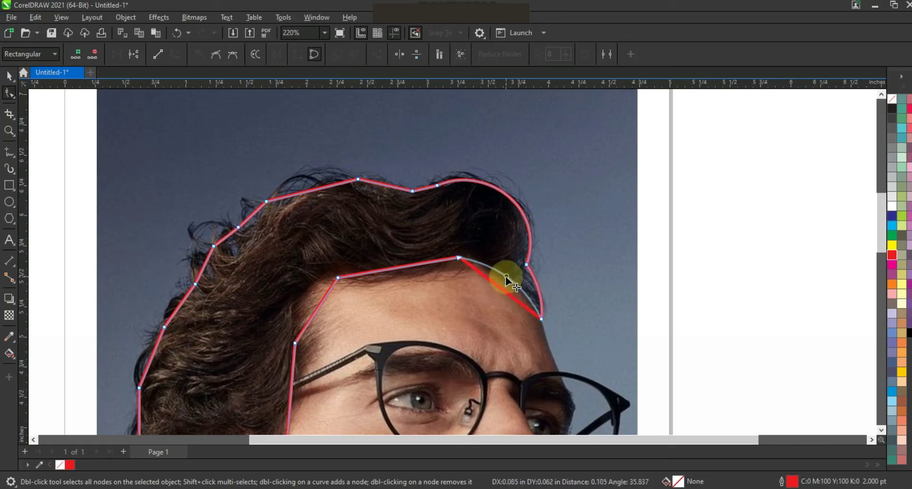
Curve the outline segments along the forehead hairline and over the crown and upper back of the hair
drag(401, 265, 404, 279)
drag(317, 300, 307, 288)
drag(321, 186, 309, 173)
drag(252, 213, 248, 208)
drag(225, 237, 222, 231)
drag(204, 264, 196, 262)
drag(180, 306, 172, 303)
drag(150, 362, 141, 360)
Curve the hair outline segments down the back of the head to the nape
key(F3)
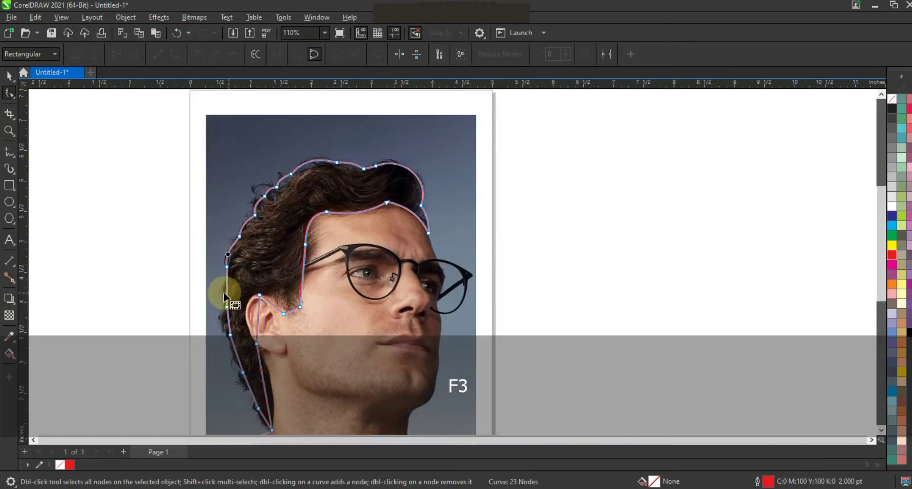
drag(227, 323, 225, 322)
drag(237, 351, 232, 351)
drag(266, 395, 263, 420)
Shape the hair outline around the ear and along the sideburn to the temple, and fill the hair shape with black
click(11, 135)
drag(220, 187, 475, 391)
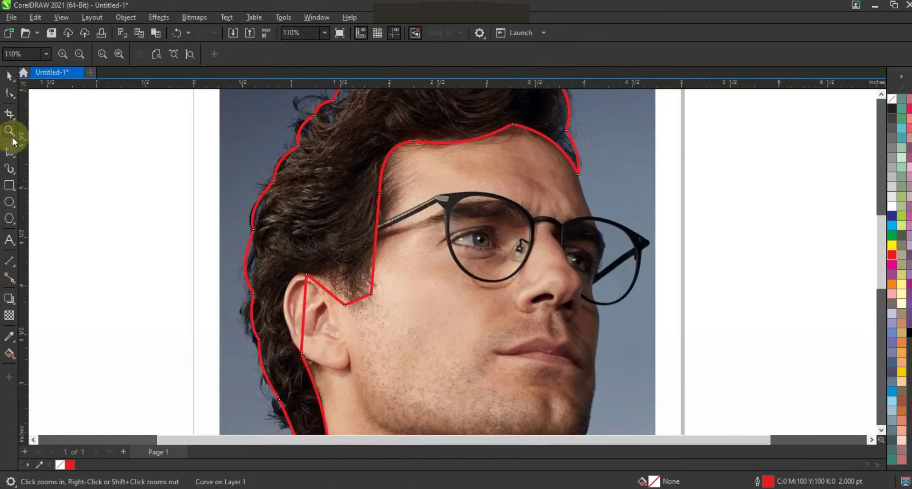
key(F10)
drag(306, 305, 273, 319)
drag(322, 286, 324, 278)
click(384, 266)
drag(374, 260, 366, 257)
drag(372, 228, 383, 234)
click(379, 193)
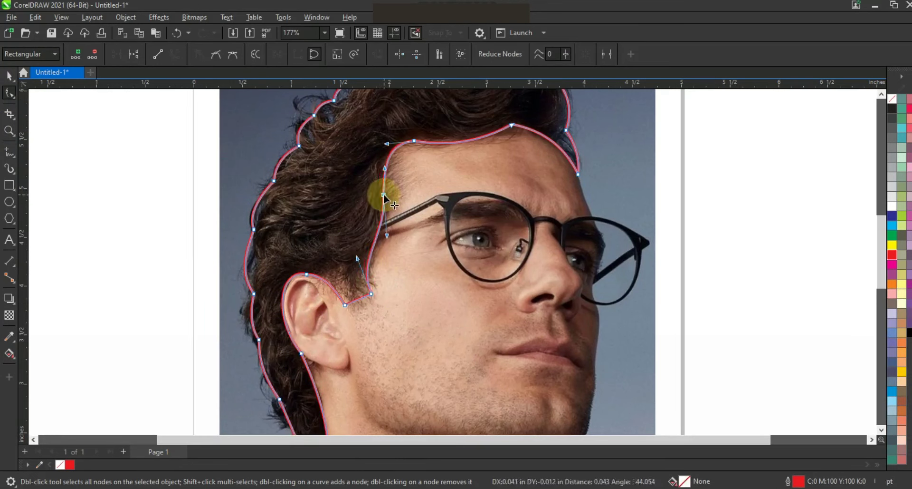
key(F3)
key(space)
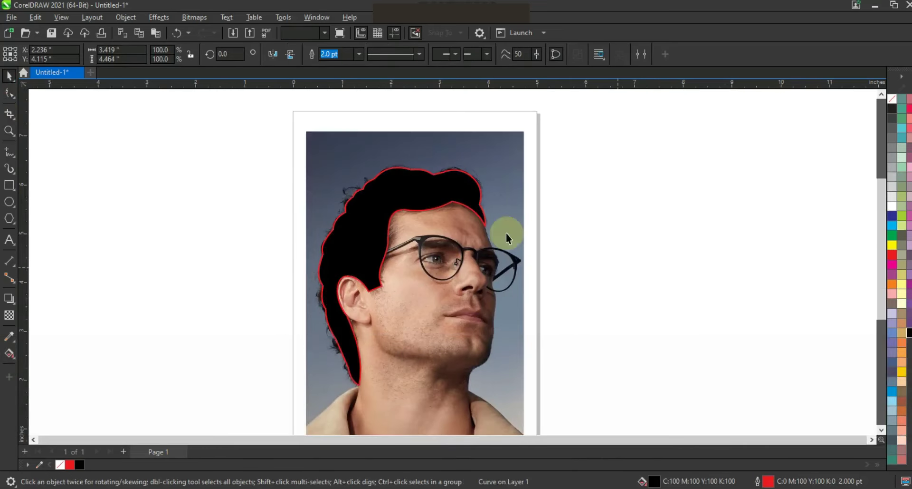
Draw the upper edge of a jaw shadow outline from the earlobe along the jaw to jagged points on the chin
click(9, 130)
drag(541, 408, 559, 419)
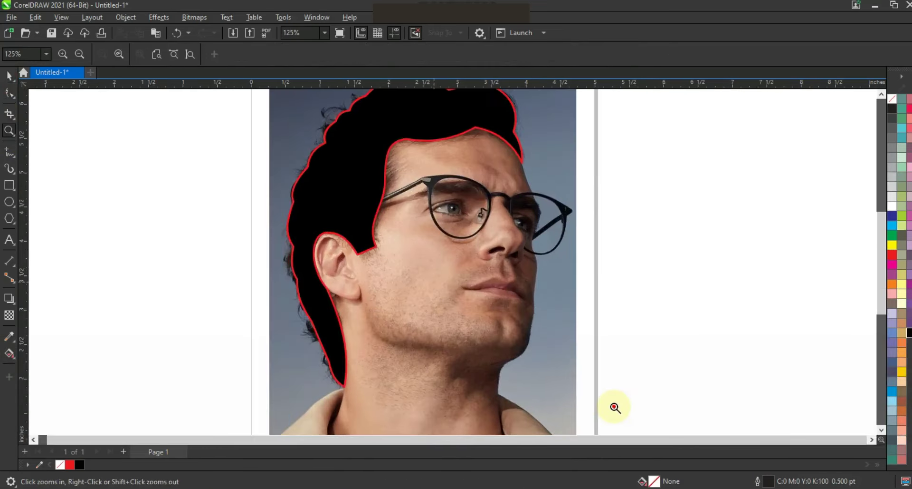
drag(621, 410, 621, 409)
key(F5)
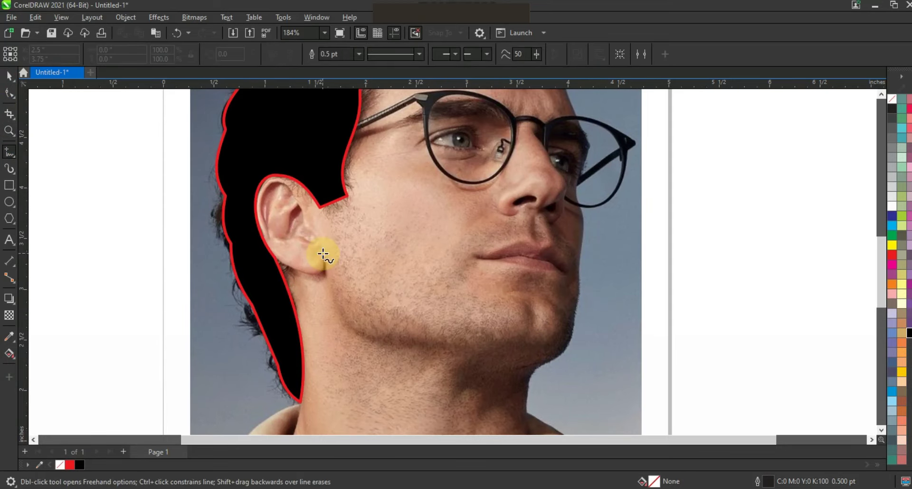
click(393, 314)
click(392, 305)
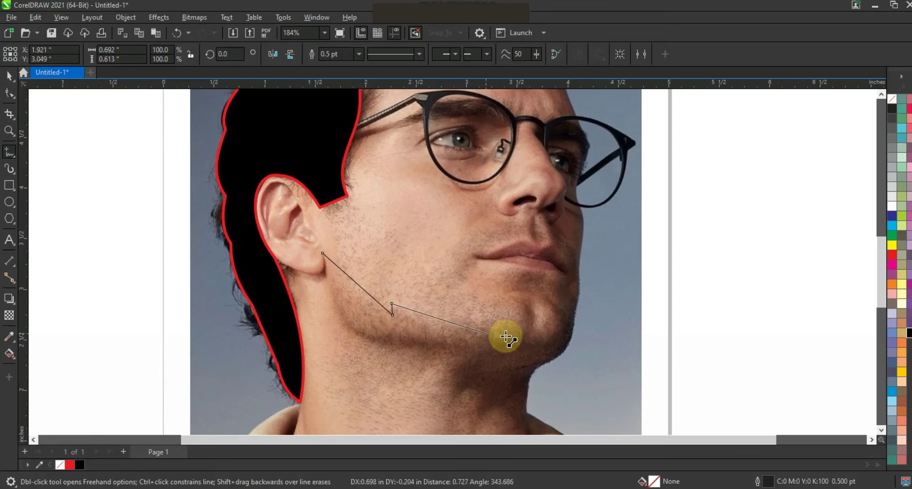
double_click(506, 335)
double_click(527, 298)
click(538, 328)
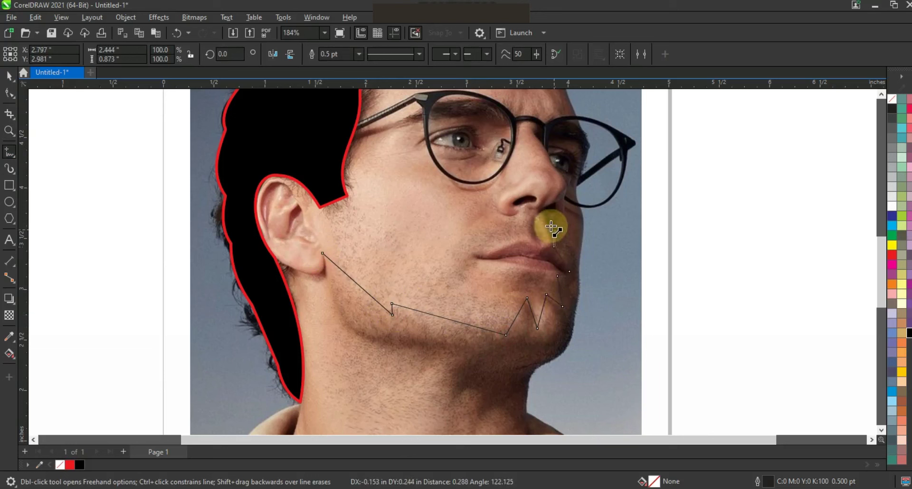
Continue the shadow outline up beside the mouth to the nose, and down the face's far edge to the neck
click(550, 225)
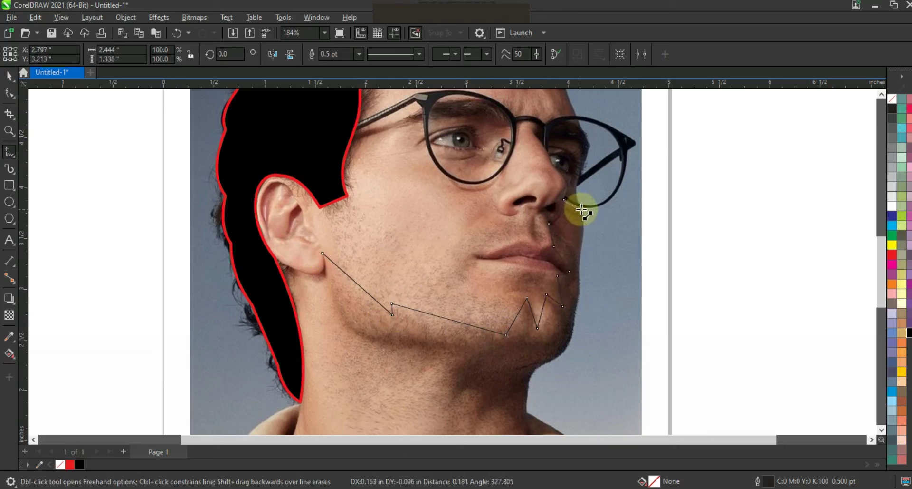
click(581, 209)
click(579, 271)
click(572, 317)
click(541, 363)
click(526, 410)
click(527, 380)
Extend the shadow outline in jagged segments across the neck and under the jaw, closing it at the earlobe
key(space)
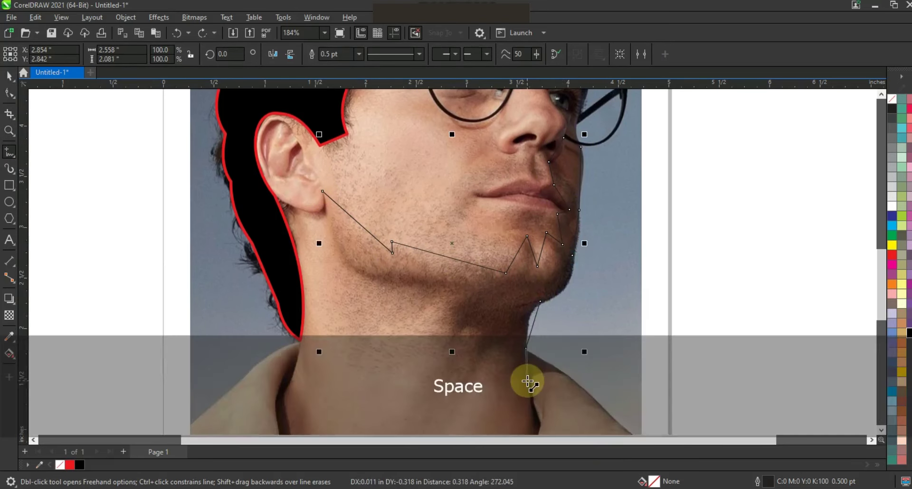
click(482, 354)
click(463, 292)
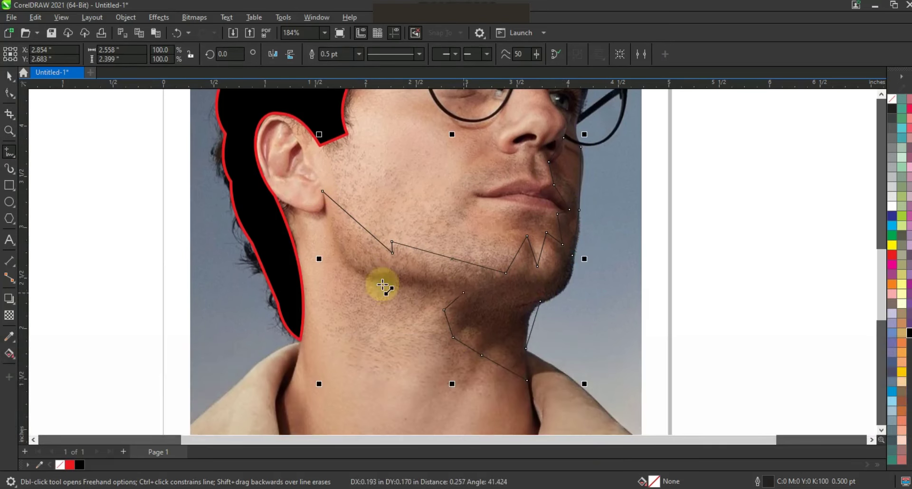
Curve the shadow outline's segments along the jaw, around the chin points and mouth, and down the face's far edge
click(9, 93)
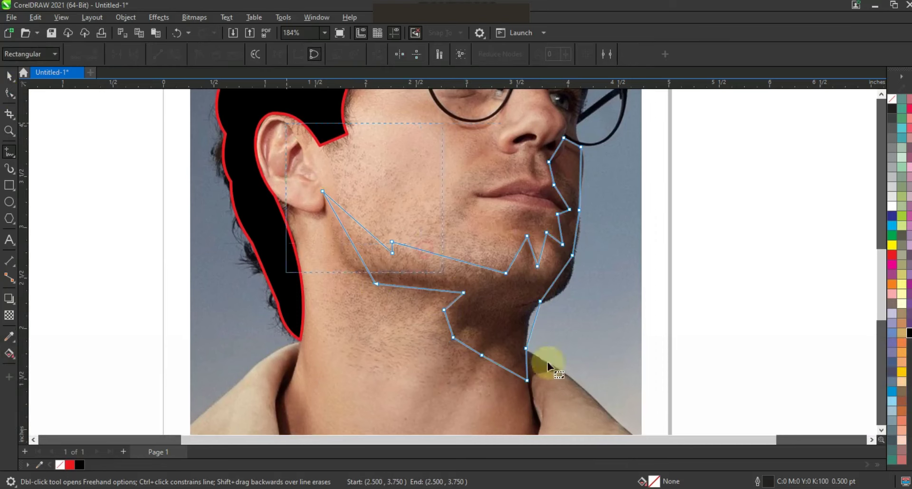
drag(350, 252, 356, 236)
drag(432, 250, 442, 257)
drag(511, 264, 565, 231)
drag(562, 197, 567, 196)
drag(556, 152, 577, 194)
drag(574, 243, 572, 279)
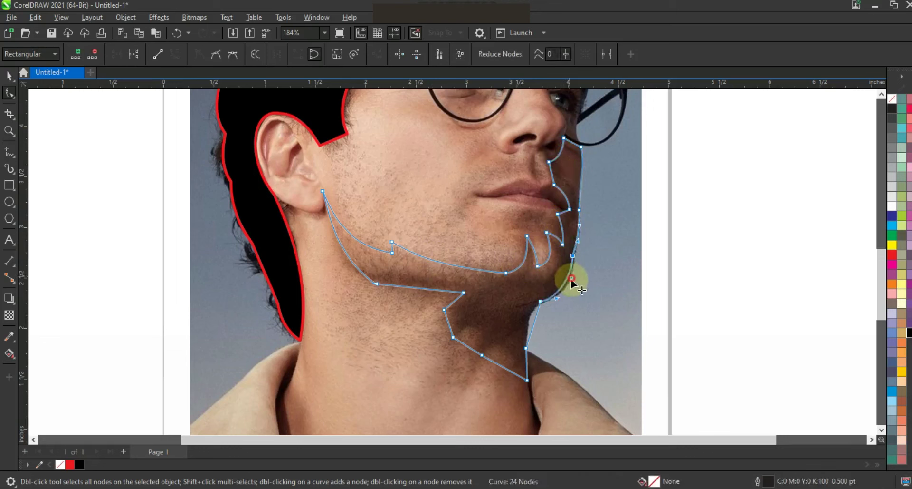
Curve the shadow outline's segments below the chin and along the jagged neck edge
click(535, 318)
mouse_move(535, 316)
mouse_down()
mouse_move(531, 334)
mouse_move(530, 323)
mouse_up()
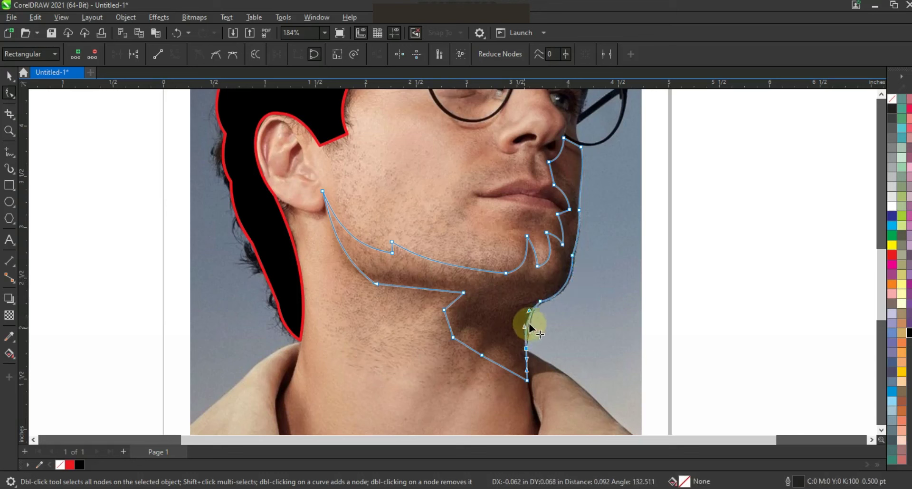
click(449, 324)
drag(449, 323, 475, 332)
drag(502, 366, 499, 350)
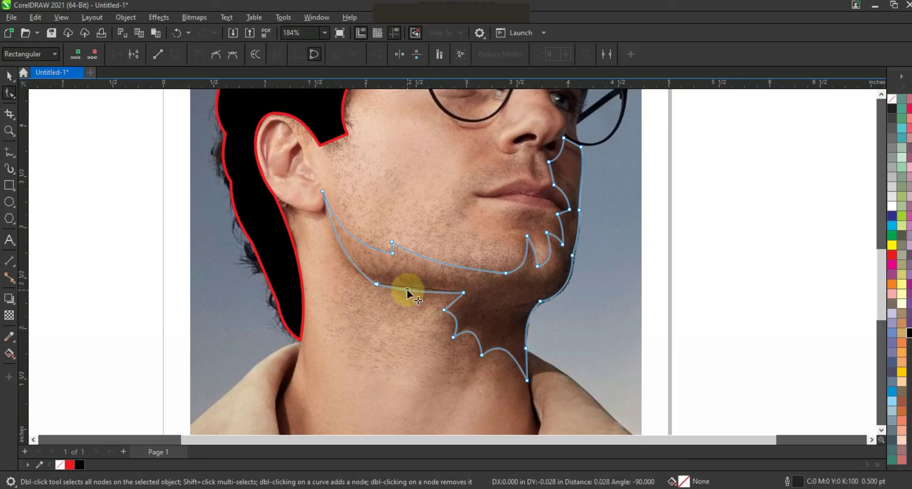
Select the jaw shadow shape and fill it with magenta
click(8, 75)
key(F3)
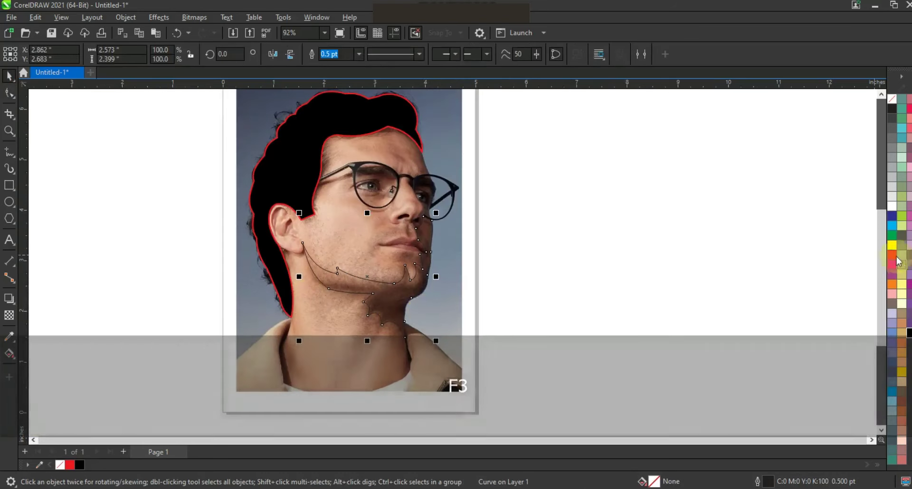
click(892, 264)
Draw a closed three-point shape between the jaw shadow's tip and the hair edge for the shadow under the earlobe
click(10, 131)
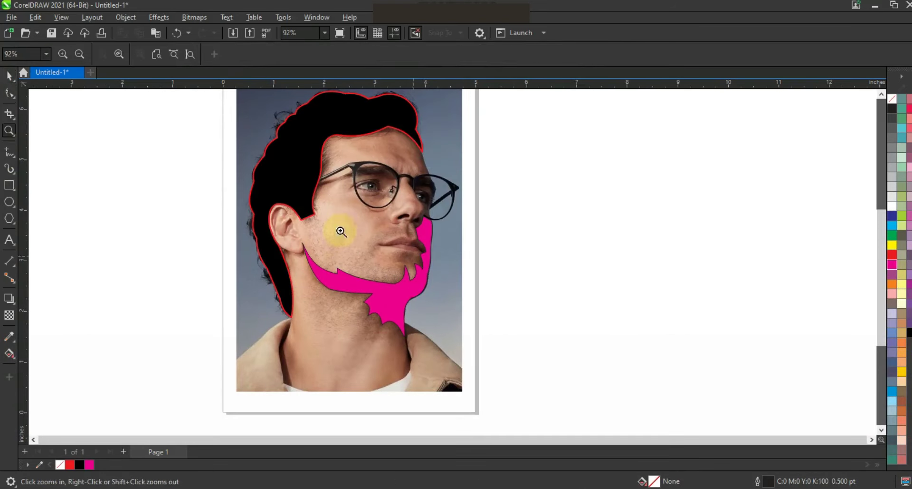
drag(503, 315, 504, 315)
click(530, 236)
click(10, 151)
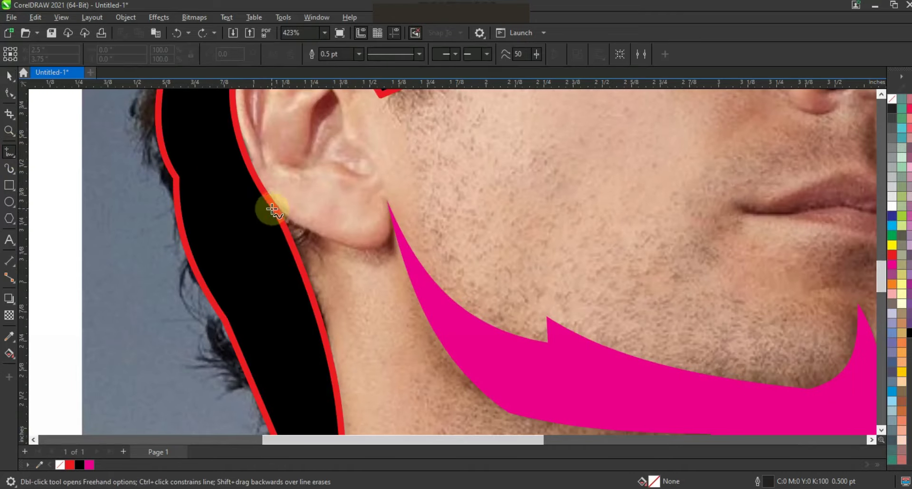
click(390, 205)
click(284, 226)
click(272, 207)
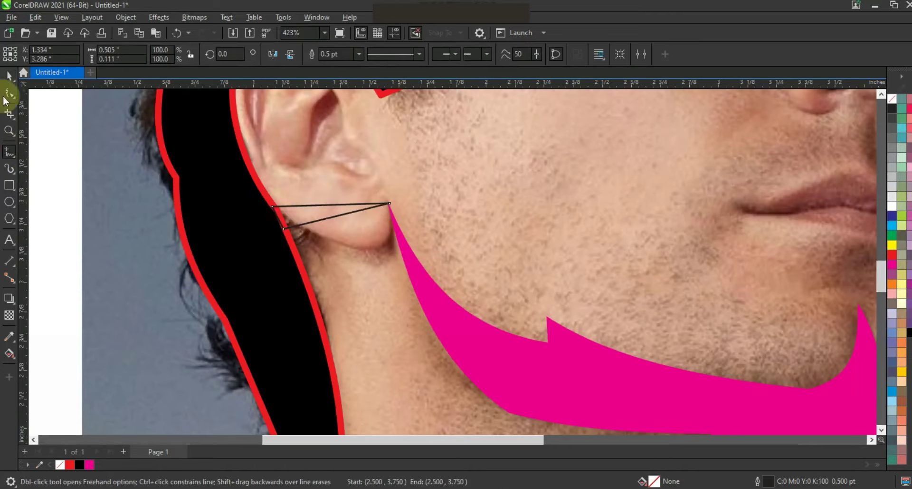
Curve both long edges of the earlobe shape along the lobe and fill it with magenta
click(9, 92)
click(354, 216)
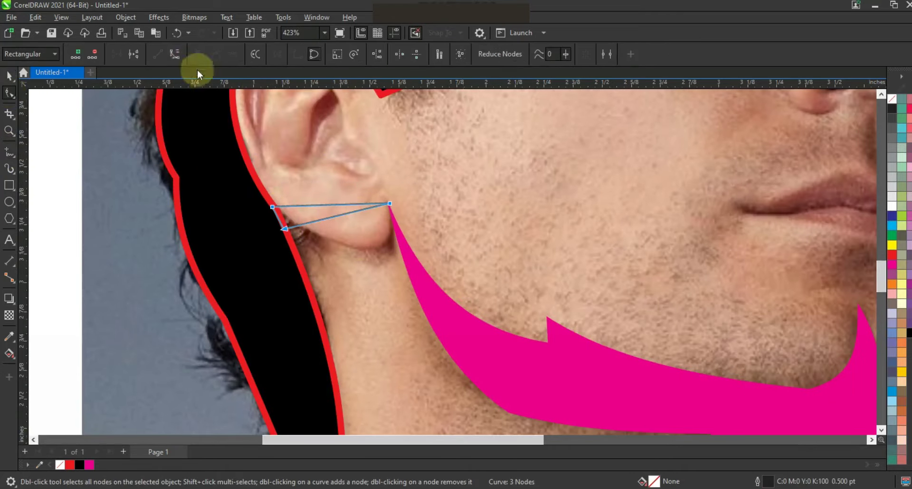
drag(344, 219, 383, 260)
drag(344, 210, 374, 246)
click(10, 75)
click(89, 464)
Draw a closed seven-point outline around the upper lip, from the near mouth corner to the magenta face shadow and back
scroll(359, 187, down, 2)
key(Escape)
click(239, 213)
key(z)
drag(307, 101, 591, 255)
drag(391, 224, 630, 352)
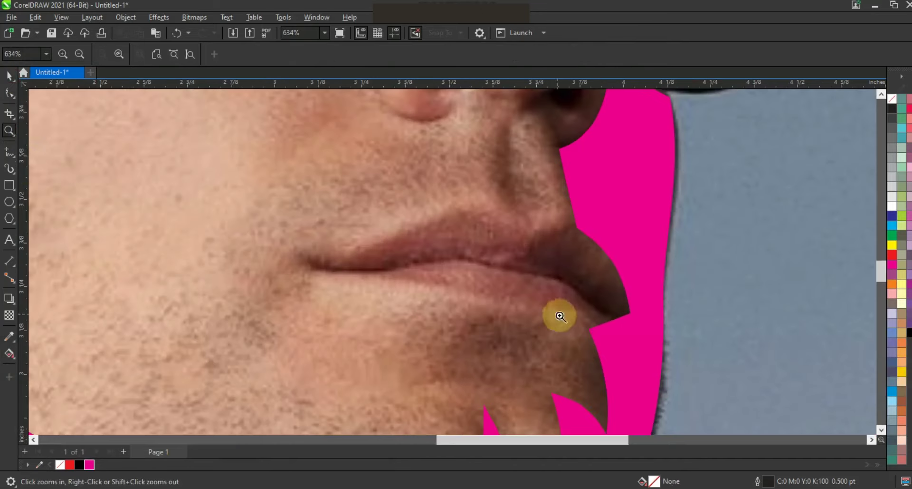
click(9, 153)
click(308, 253)
double_click(466, 211)
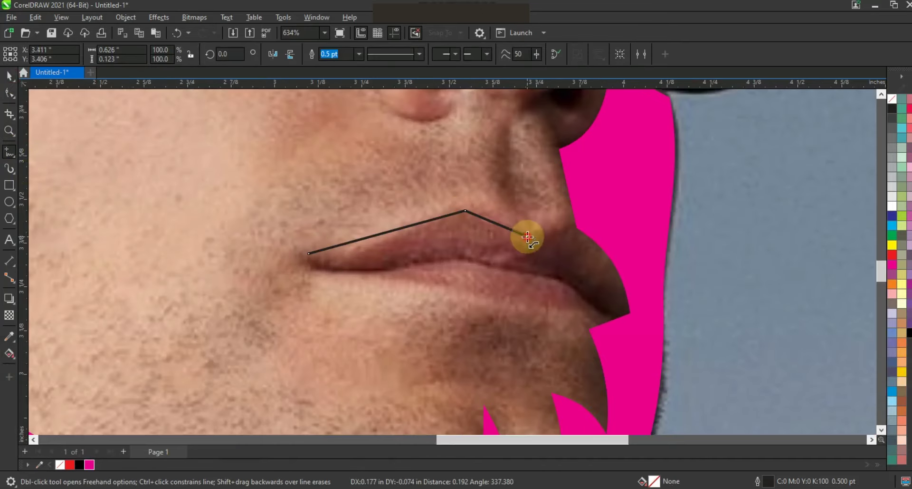
double_click(527, 237)
double_click(578, 228)
double_click(631, 312)
double_click(520, 273)
double_click(470, 261)
click(310, 253)
Convert the upper lip outline's segments to curves and bend them to follow the lip's contours
key(F10)
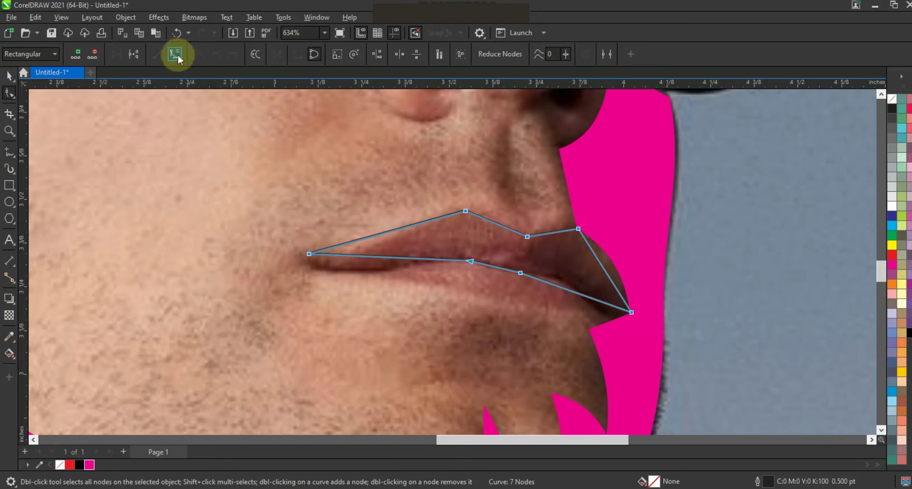
drag(603, 265, 611, 264)
click(420, 220)
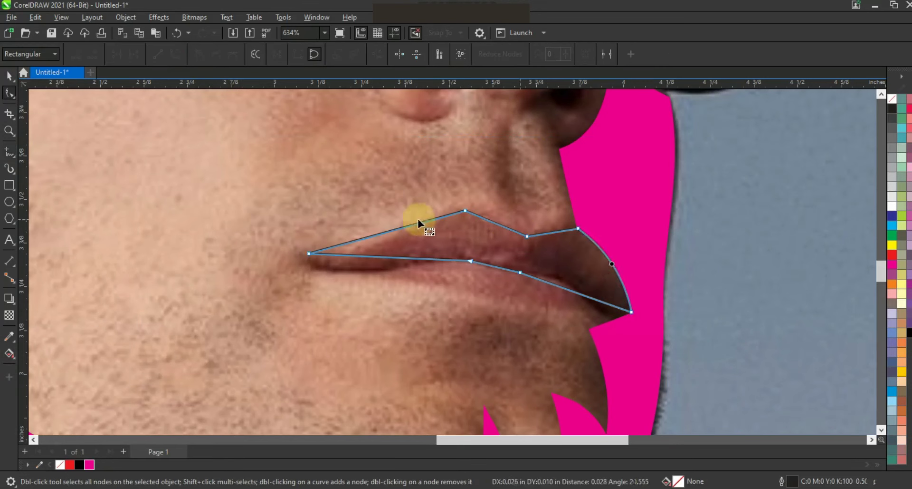
click(335, 262)
drag(357, 253, 357, 256)
drag(414, 227, 413, 223)
drag(485, 220, 483, 214)
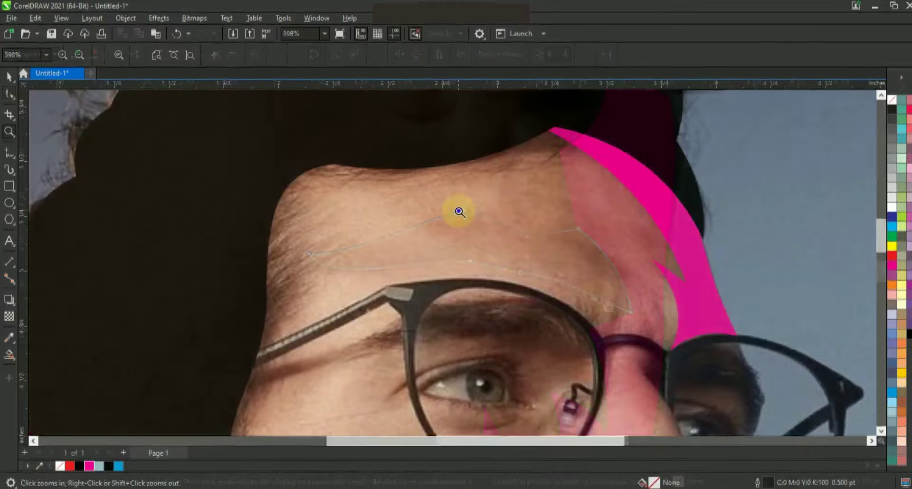
Draw a closed outline about 4.45 by 2.92 inches along both shoulders, the photo's bottom edge and beneath the jaw and ear
right_click(459, 211)
right_click(470, 203)
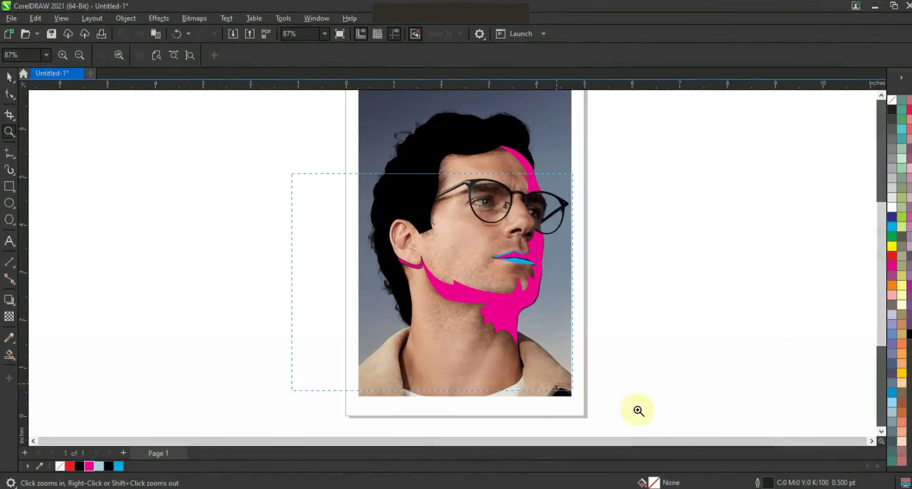
scroll(497, 349, up, 2)
click(9, 152)
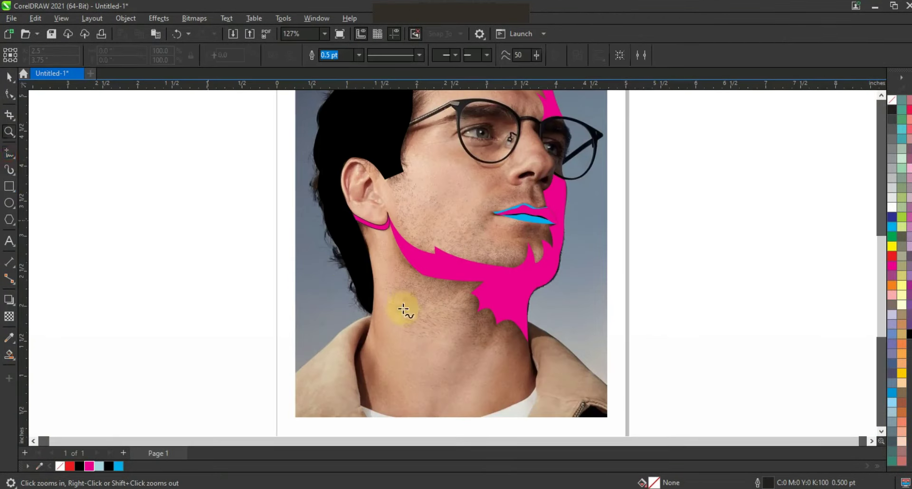
double_click(371, 315)
double_click(319, 350)
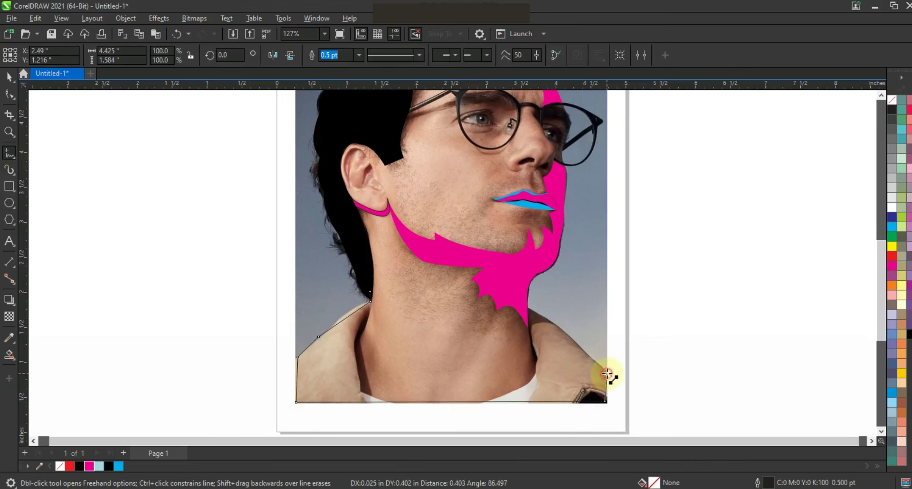
double_click(524, 305)
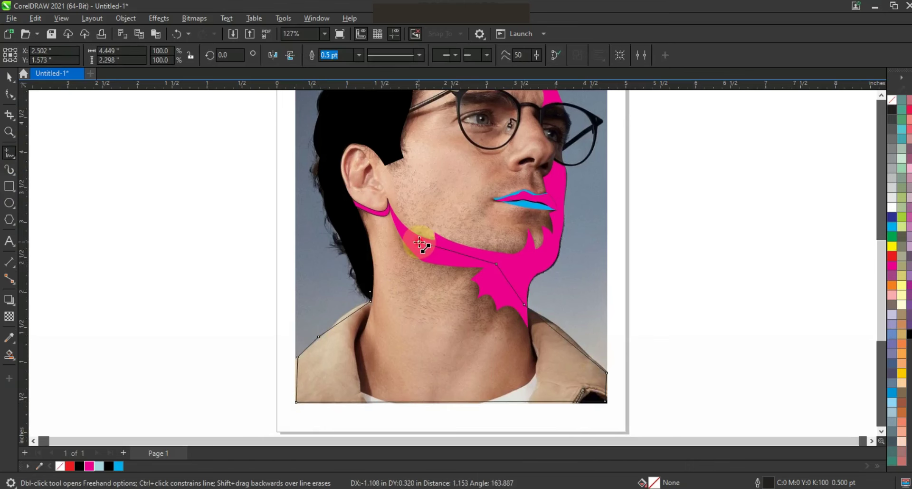
double_click(419, 242)
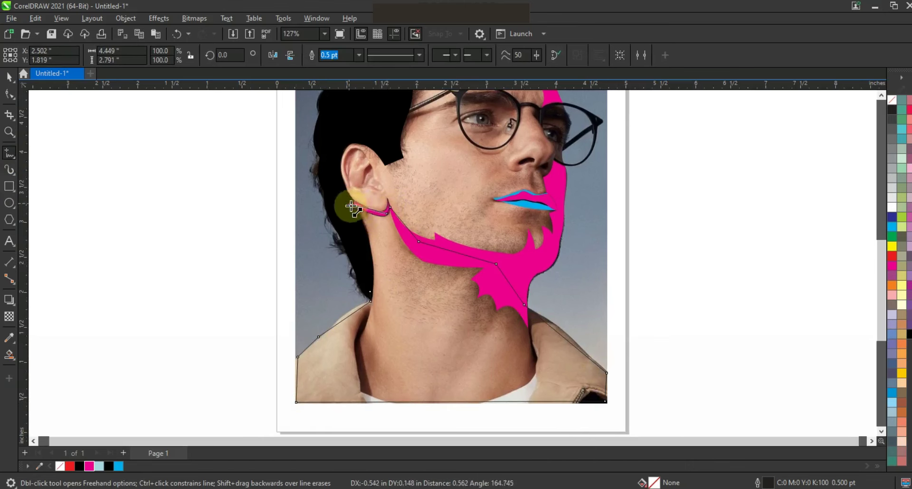
double_click(370, 212)
double_click(347, 199)
click(371, 291)
Convert the body outline's segments to curves and bend the shoulder edges to follow the jacket
click(9, 94)
drag(245, 181, 635, 409)
click(174, 55)
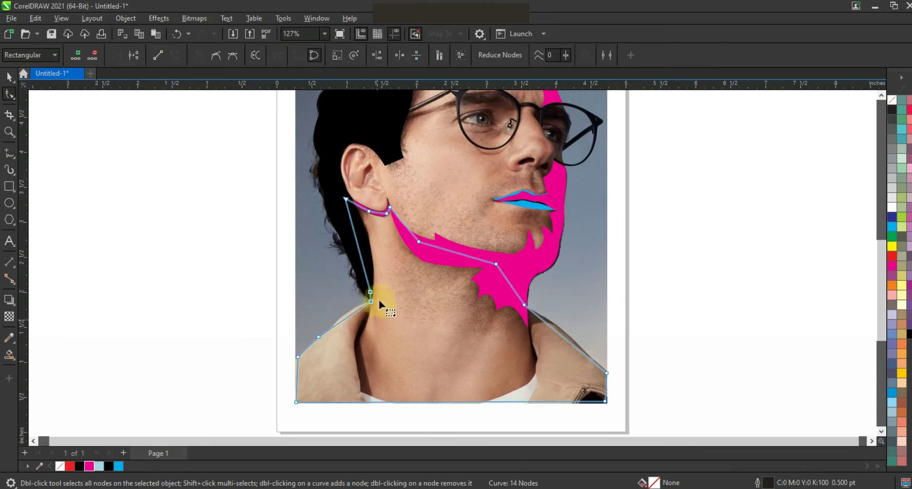
drag(354, 313, 351, 305)
drag(555, 331, 561, 327)
drag(358, 244, 358, 244)
Draw an open multi-point line down the near collar, across the shirt neckline and up the far collar, overshooting the body outline at both ends
click(9, 152)
click(349, 295)
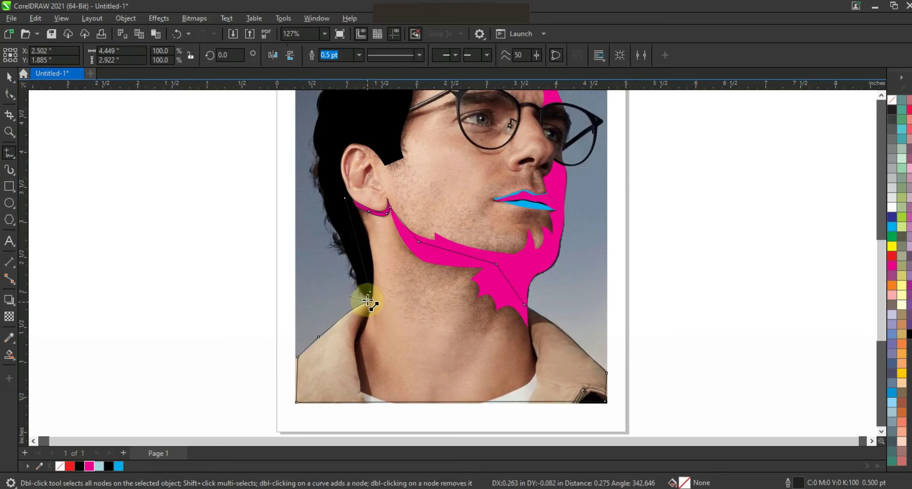
click(367, 300)
click(354, 342)
click(362, 386)
click(398, 407)
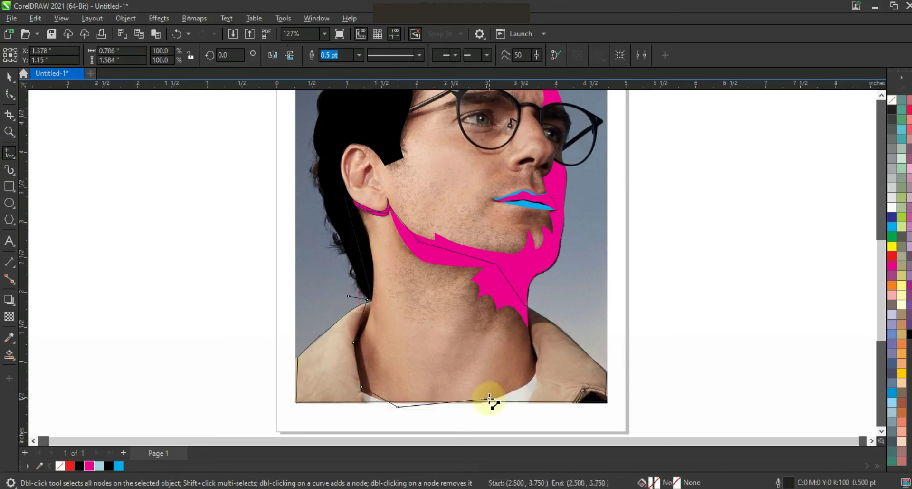
click(488, 397)
click(533, 365)
click(528, 328)
click(527, 299)
double_click(542, 288)
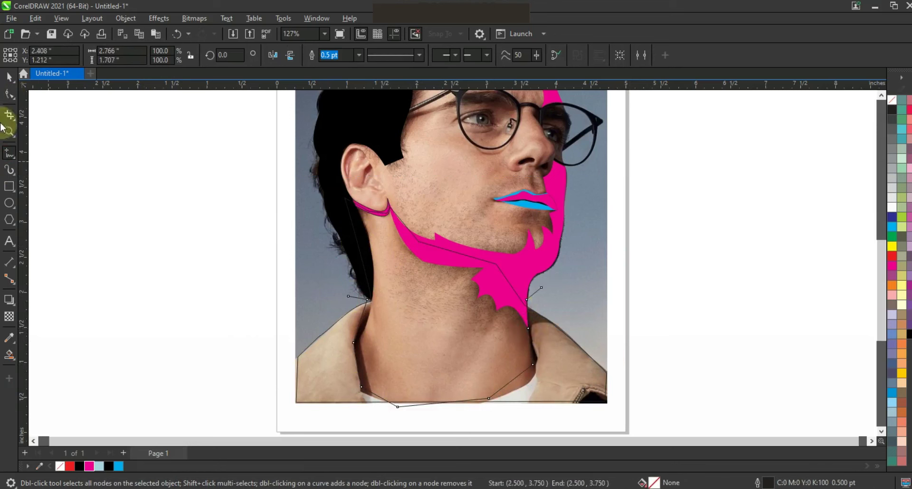
Curve the neckline's segments along the collar and extend the body outline crossing at the hair edge
click(9, 94)
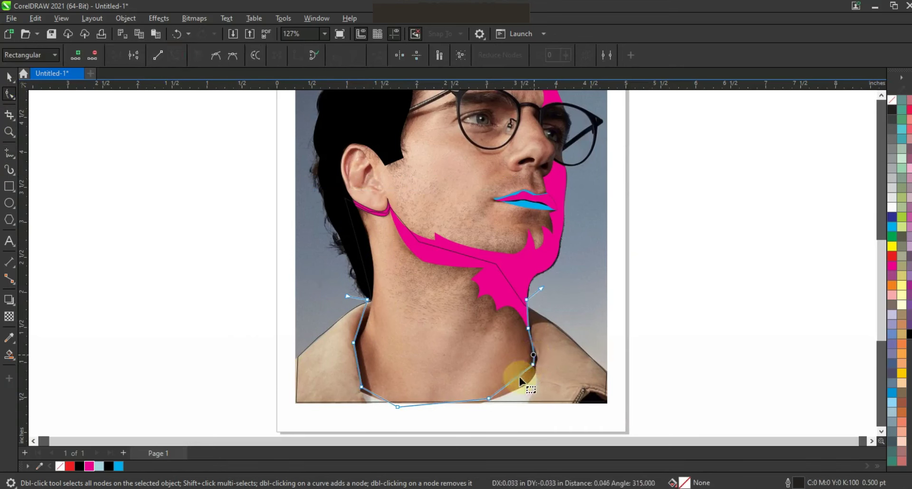
drag(516, 376, 519, 379)
drag(369, 300, 371, 298)
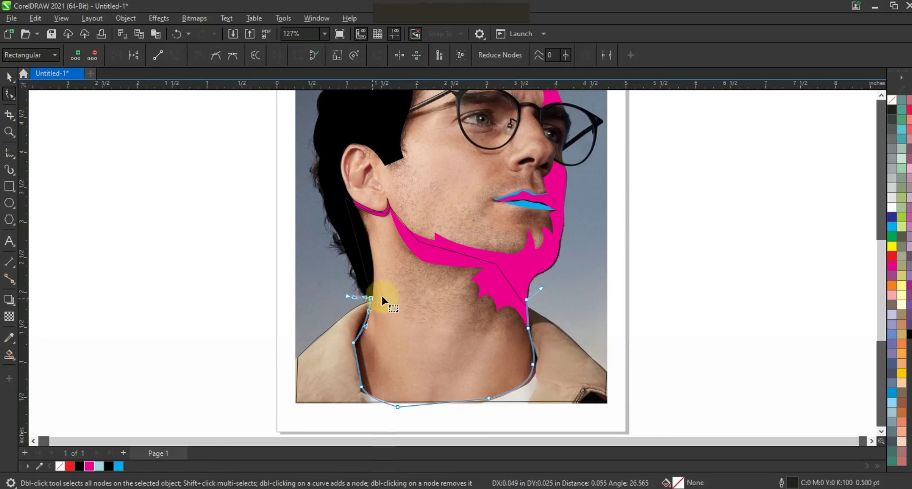
Create jacket shapes on both sides of the neck with Smart Fill and recolour them black
click(9, 358)
click(347, 390)
click(569, 383)
click(10, 80)
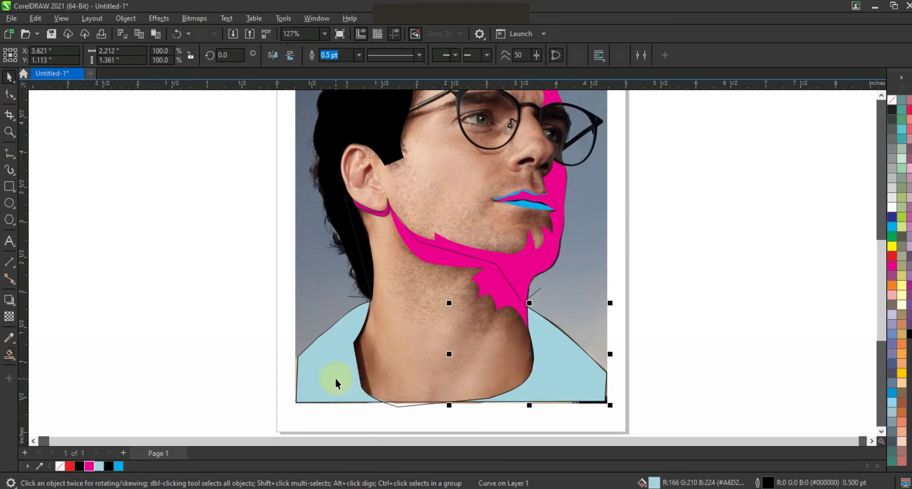
shift+click(336, 380)
click(80, 466)
click(157, 361)
Start the glasses frame outline at the far rim, placing points around its hinge, lower rim, temple arm and inner lens edge
key(F3)
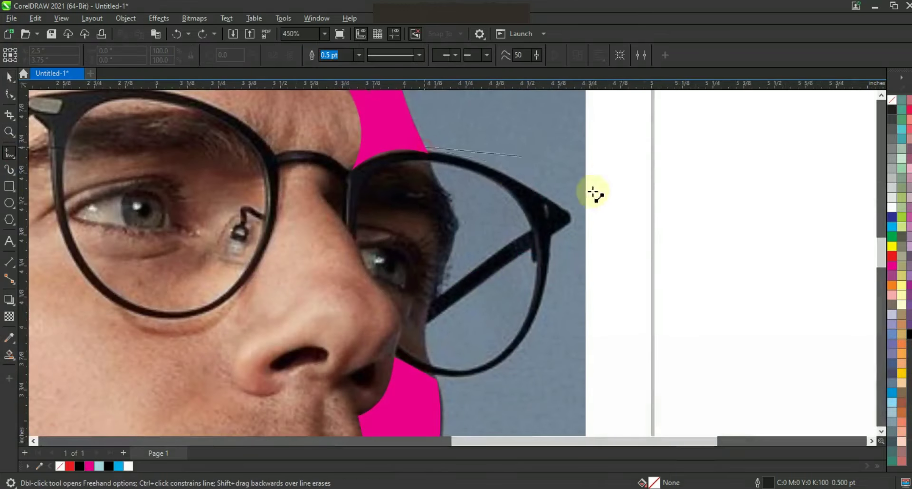
double_click(554, 201)
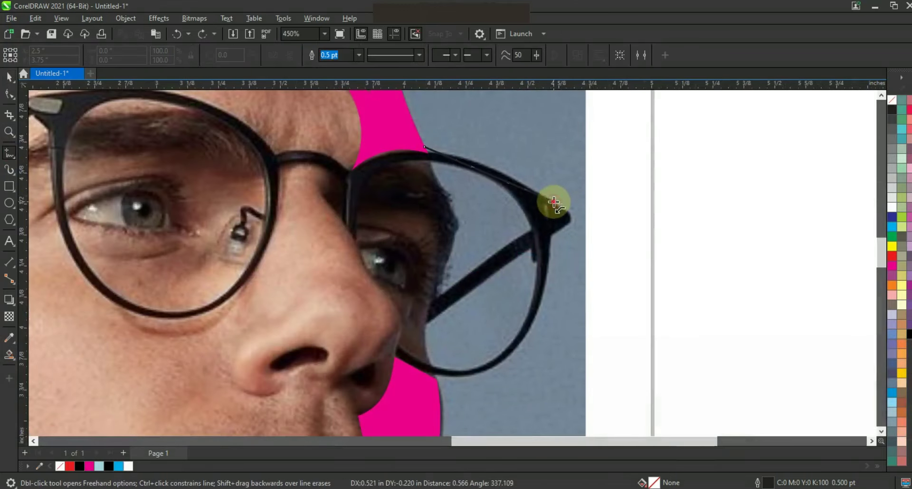
double_click(567, 221)
double_click(551, 235)
double_click(463, 374)
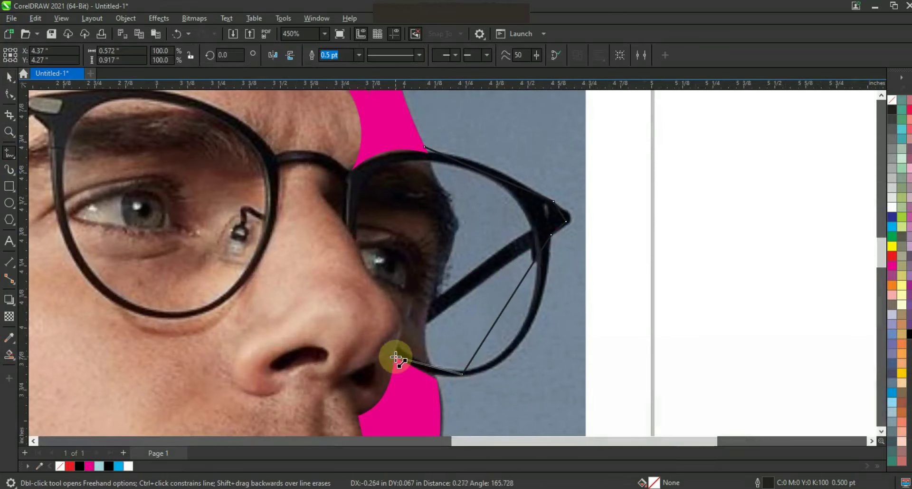
double_click(396, 353)
double_click(530, 251)
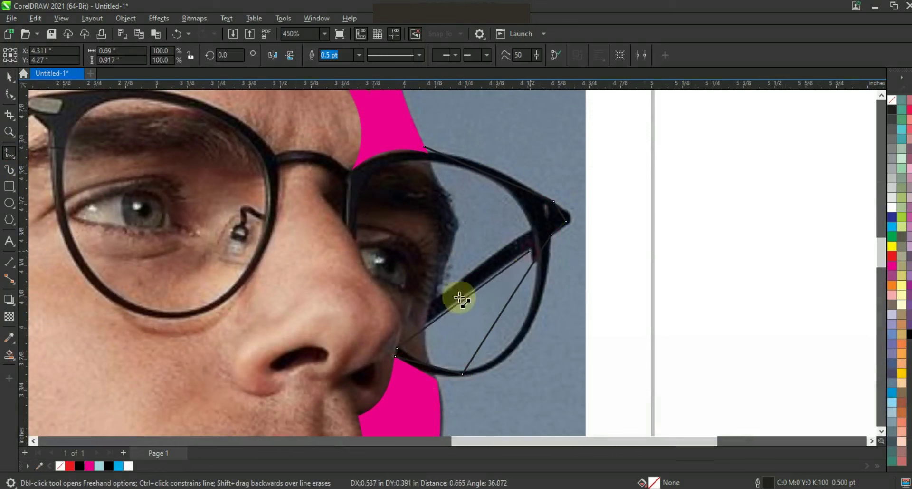
double_click(426, 324)
double_click(431, 297)
double_click(531, 229)
double_click(443, 163)
double_click(368, 179)
double_click(356, 237)
Continue the frame outline under the bridge, around the near rim and temple arm, and close it along the top of the frame
double_click(346, 225)
double_click(347, 180)
double_click(280, 167)
double_click(256, 267)
double_click(116, 303)
double_click(50, 131)
double_click(150, 163)
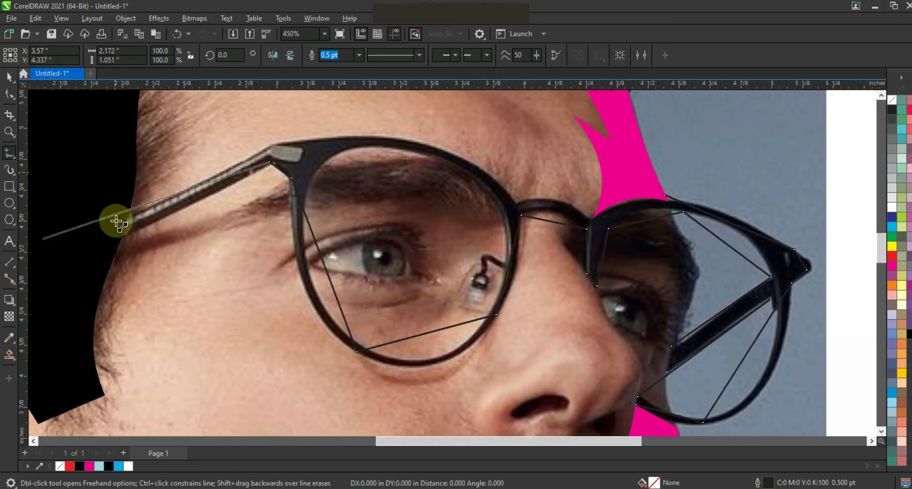
double_click(109, 245)
double_click(273, 143)
double_click(517, 203)
click(591, 218)
Convert the glasses outline's segments to curves and bend the bridge and the near rim's outer edge to match the frame
click(10, 94)
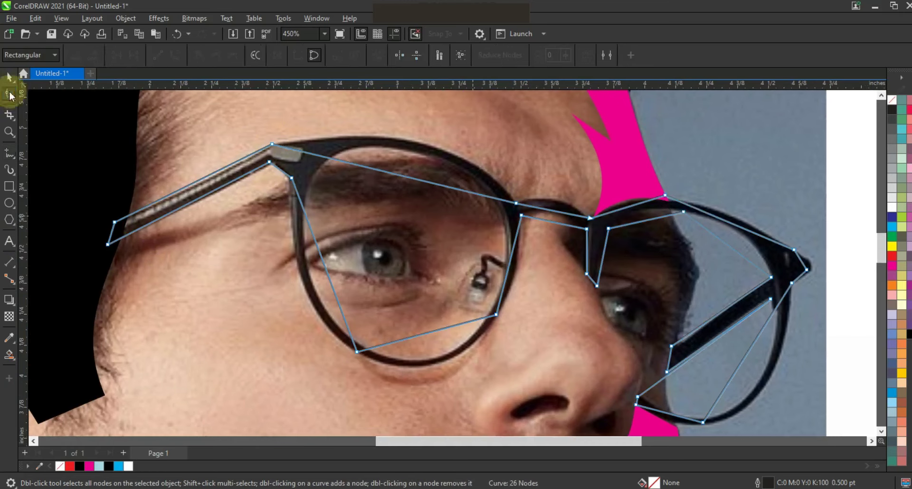
key(F3)
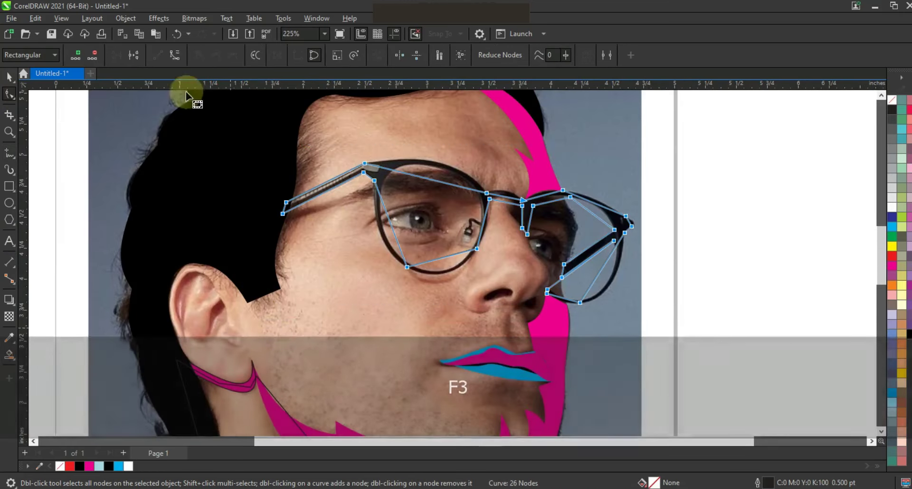
click(10, 132)
drag(244, 135, 725, 332)
click(9, 94)
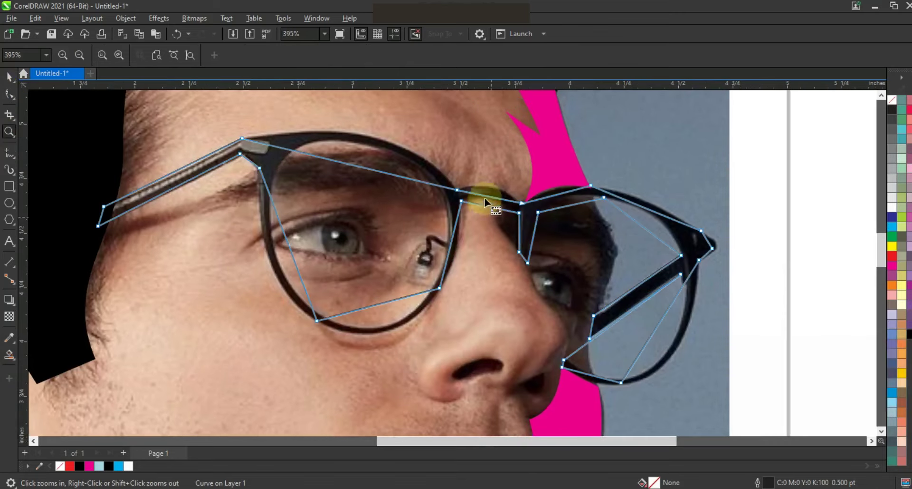
mouse_move(488, 197)
mouse_down()
mouse_move(494, 190)
mouse_move(489, 203)
mouse_up()
click(453, 248)
drag(430, 275, 358, 314)
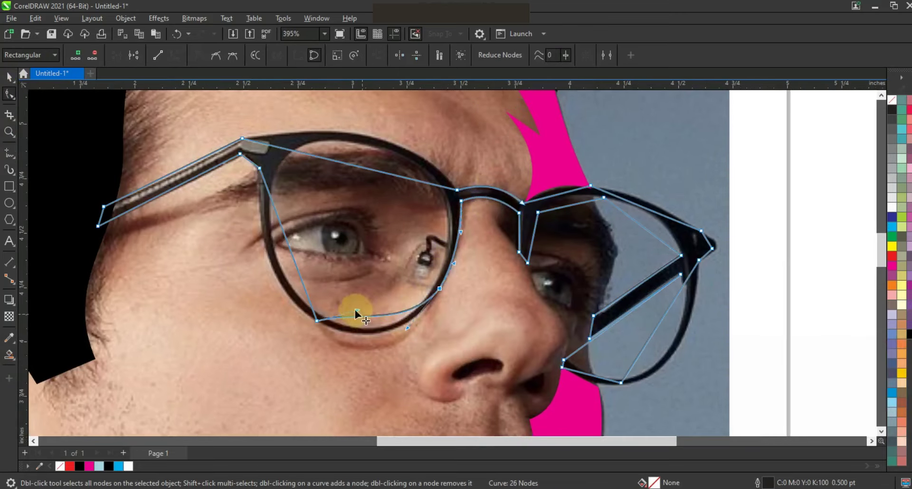
drag(408, 327, 411, 335)
drag(279, 223, 267, 290)
drag(235, 144, 234, 144)
drag(314, 155, 324, 132)
drag(386, 172, 403, 118)
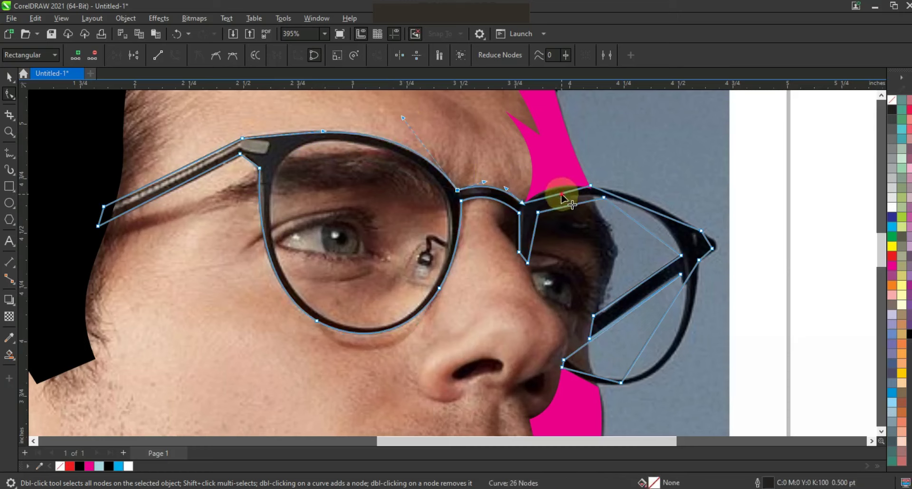
Bend the far rim's outer edge segments along the top, hinge and bottom of the frame
drag(560, 193, 561, 188)
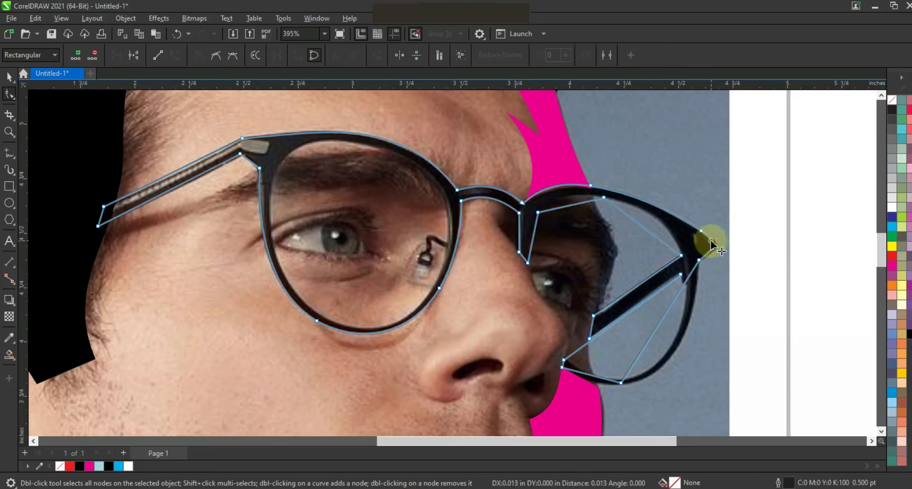
click(696, 255)
drag(689, 317, 694, 322)
drag(647, 343, 671, 379)
drag(694, 322, 698, 323)
drag(593, 378, 595, 381)
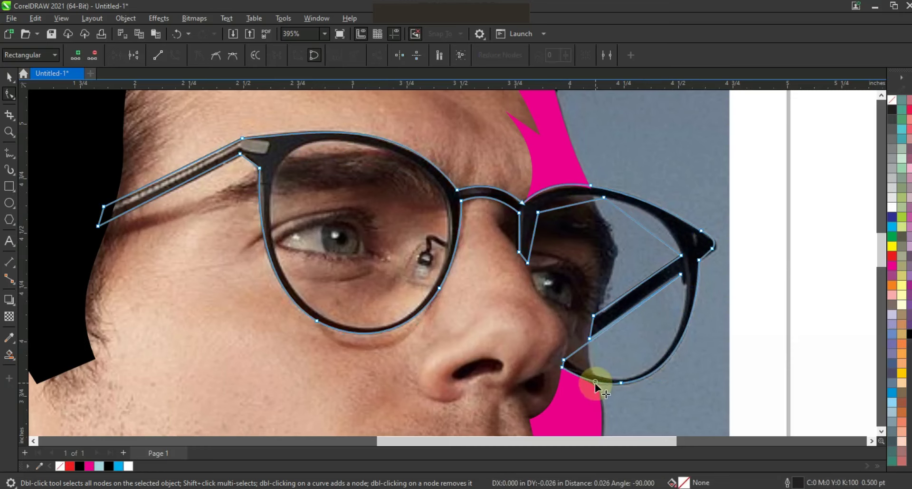
Bend the segments along the far lens's inner edge to follow the inside of the rim
click(686, 276)
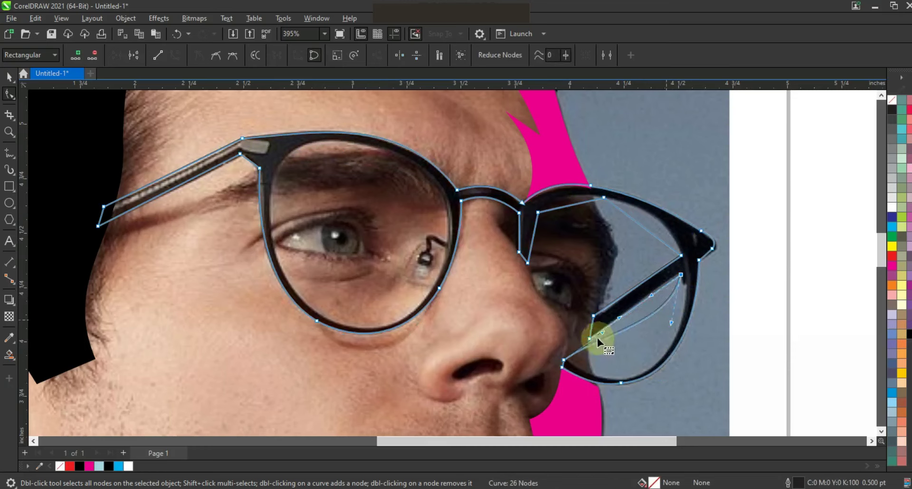
drag(611, 359, 615, 392)
drag(672, 323, 692, 334)
drag(617, 392, 643, 415)
click(681, 275)
drag(639, 225, 652, 215)
drag(561, 206, 560, 199)
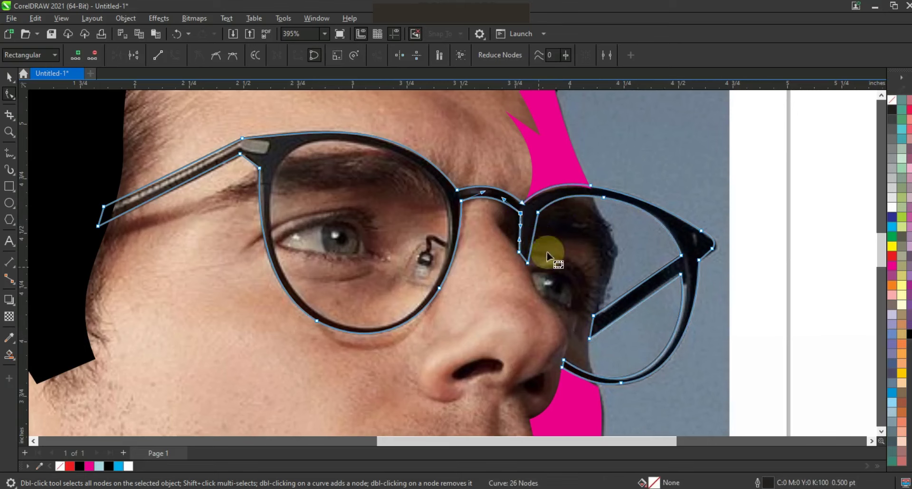
Draw a closed five-point outline, about 0.82 by 0.76 inches, inside the near lens
double_click(9, 94)
click(10, 152)
click(336, 135)
click(266, 201)
click(268, 199)
click(304, 304)
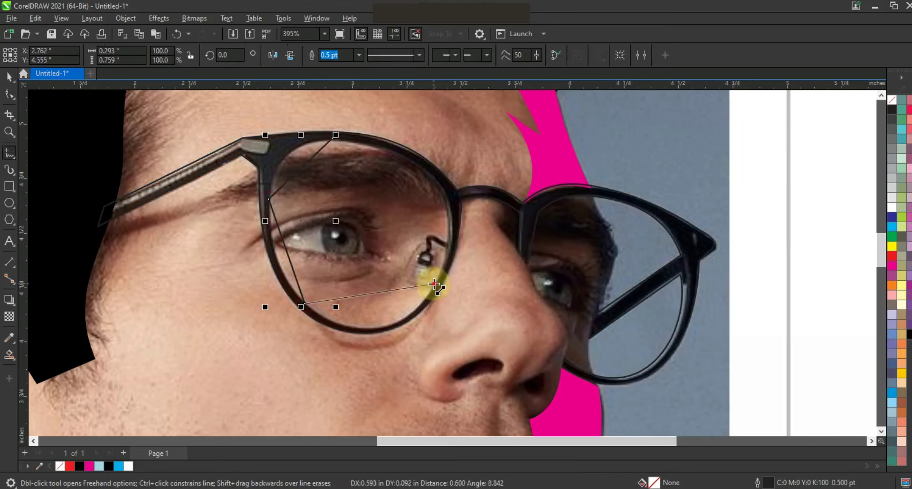
click(433, 283)
click(446, 206)
click(332, 138)
Convert the near lens outline's segments to curves and bend them to follow the rim's inner edge
key(F10)
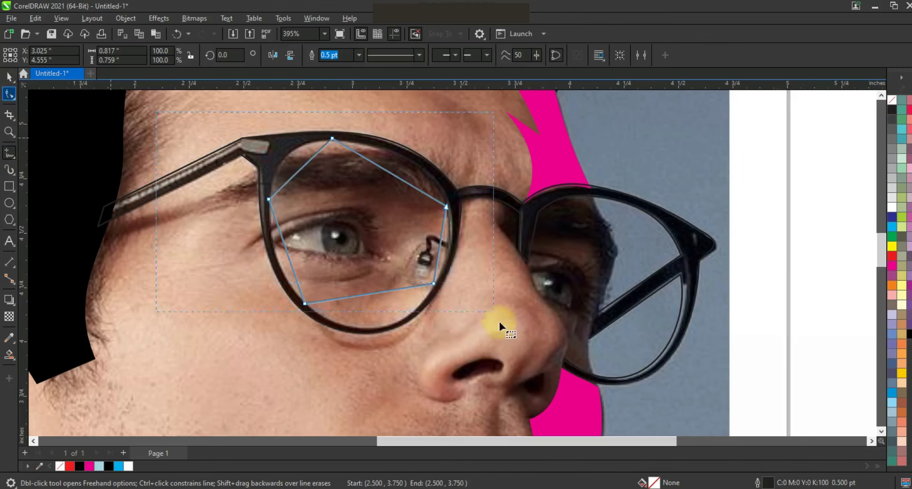
drag(157, 111, 500, 324)
click(175, 55)
drag(295, 173, 290, 161)
drag(386, 171, 408, 161)
drag(448, 243, 450, 245)
drag(404, 288, 373, 325)
drag(290, 261, 280, 262)
Combine the near lens outline with the glasses frame and fill the combined shape with black
click(10, 77)
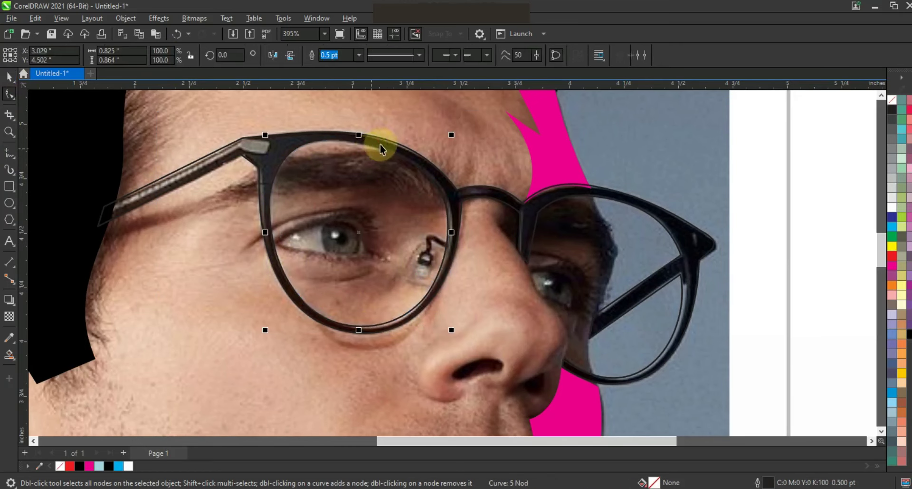
shift+click(383, 139)
click(312, 56)
key(F3)
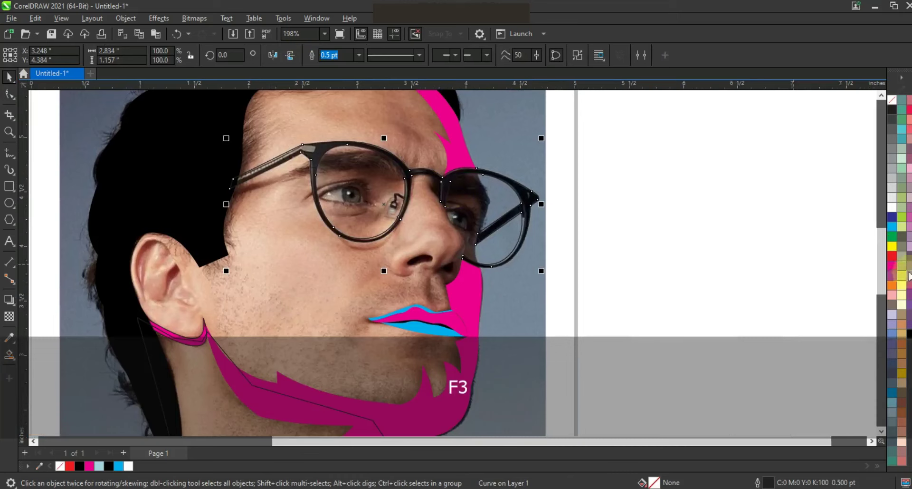
click(606, 210)
key(F3)
key(F3)
key(Escape)
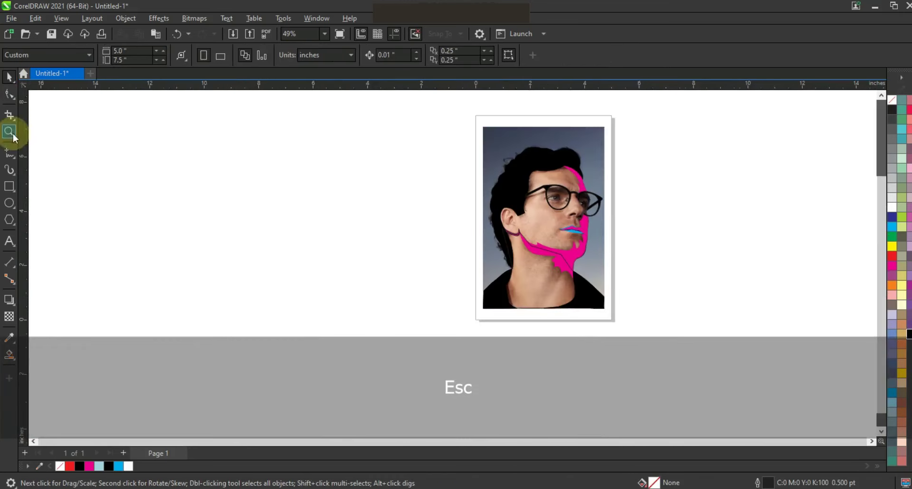
Draw a portrait-format background rectangle beside the page and fill it with yellow
click(9, 130)
drag(457, 330, 290, 129)
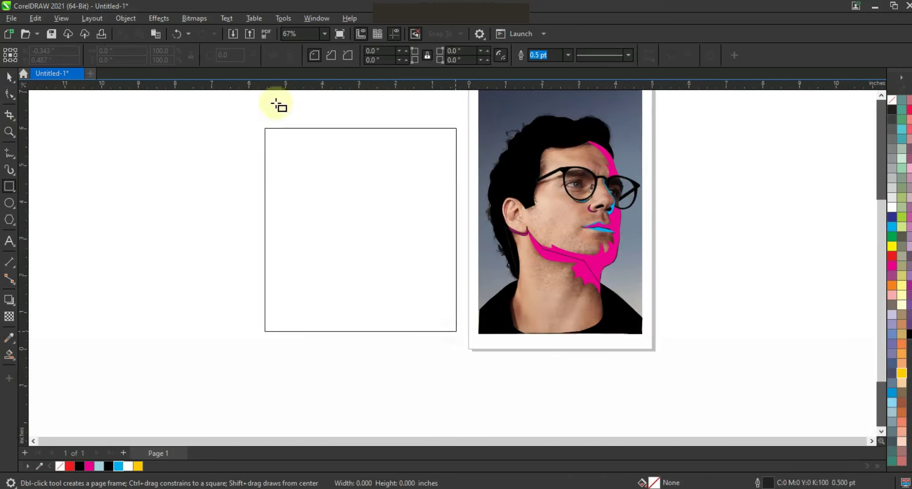
key(space)
click(138, 466)
Move all traced shapes from the photo onto the yellow rectangle and bring them to the front
drag(675, 409, 459, 154)
drag(564, 265, 376, 267)
key(shift+Page_Up)
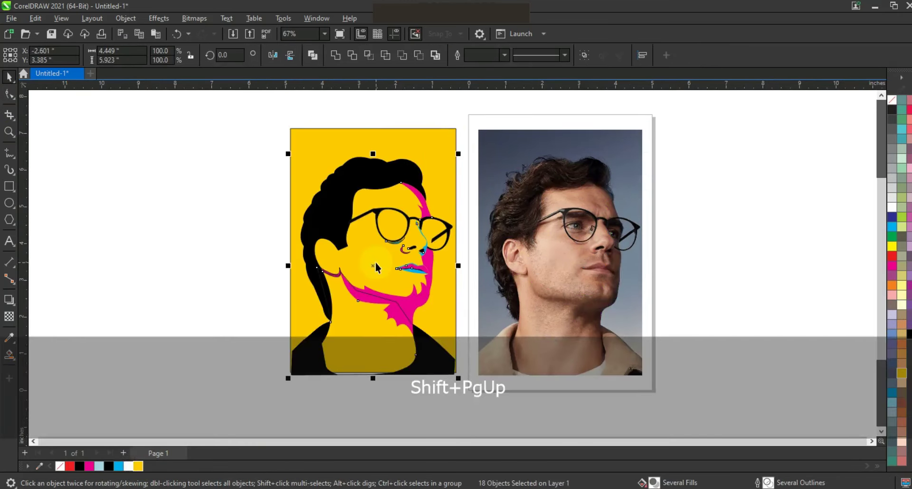
Remove the outlines from the traced shapes
right_click(893, 101)
click(882, 112)
click(692, 201)
Paint tapered 0.03-inch Artistic Media strokes along the hair strands at the crown, side, back and front curl of the photo
key(shift+F2)
key(Escape)
drag(674, 260, 675, 260)
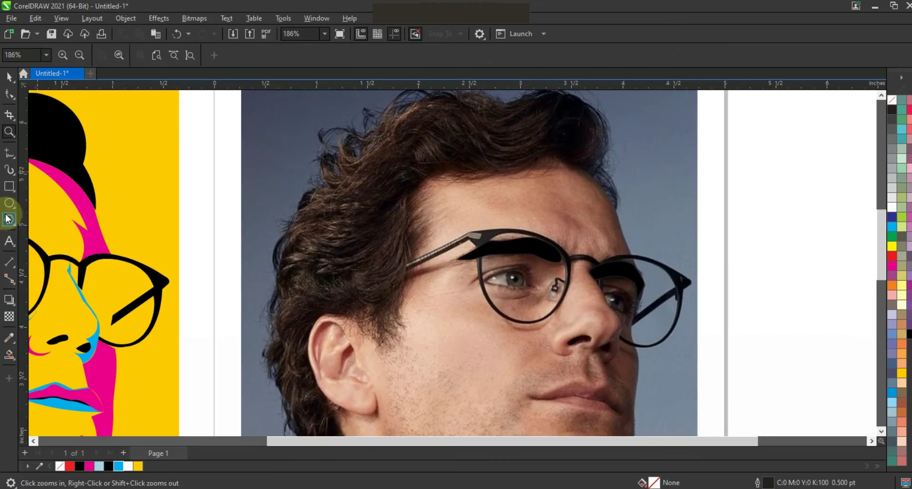
key(i)
drag(474, 129, 425, 114)
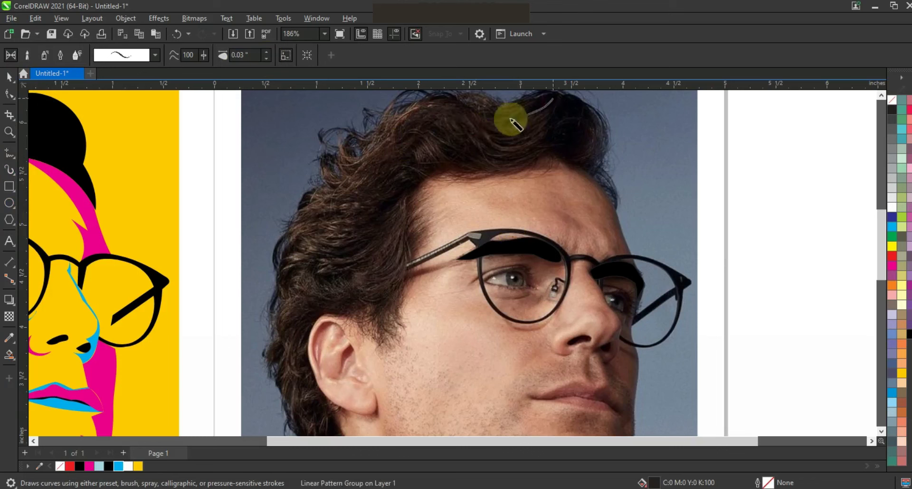
mouse_move(553, 108)
mouse_down()
mouse_move(457, 116)
mouse_move(469, 134)
mouse_up()
mouse_move(551, 123)
mouse_down()
mouse_move(450, 136)
mouse_move(424, 156)
mouse_move(369, 163)
mouse_up()
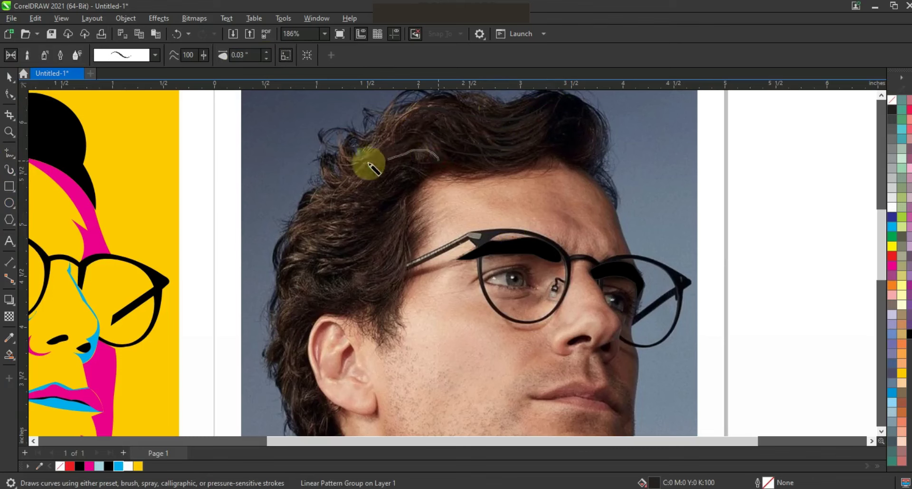
mouse_move(428, 163)
mouse_down()
mouse_move(320, 187)
mouse_move(326, 195)
mouse_move(313, 212)
mouse_move(289, 221)
mouse_up()
mouse_move(352, 230)
mouse_down()
mouse_move(299, 237)
mouse_move(362, 233)
mouse_move(290, 254)
mouse_up()
drag(400, 218, 314, 276)
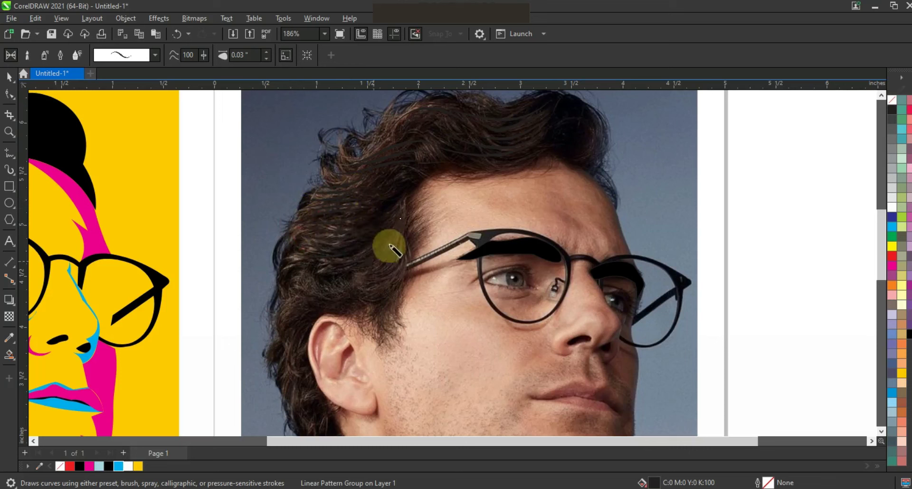
mouse_move(390, 253)
mouse_down()
mouse_move(377, 281)
mouse_move(312, 304)
mouse_up()
mouse_move(288, 350)
mouse_down()
mouse_move(313, 320)
mouse_move(297, 376)
mouse_move(287, 331)
mouse_move(305, 333)
mouse_up()
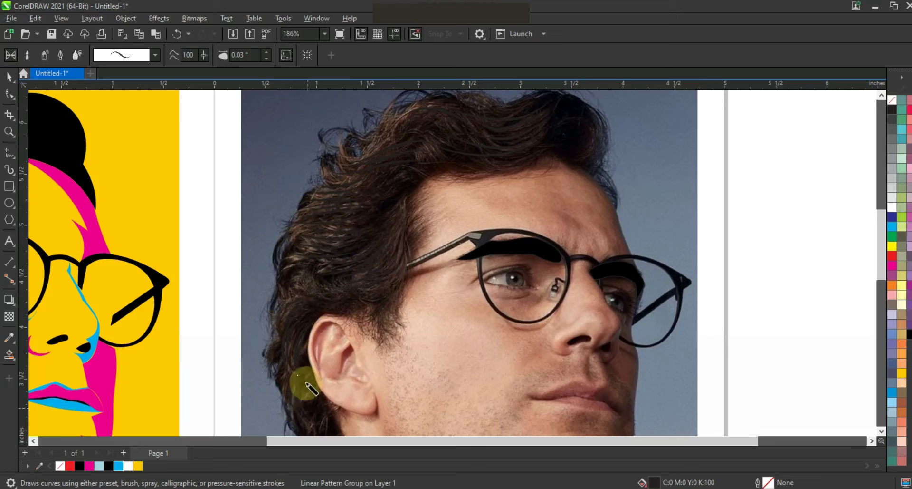
click(580, 152)
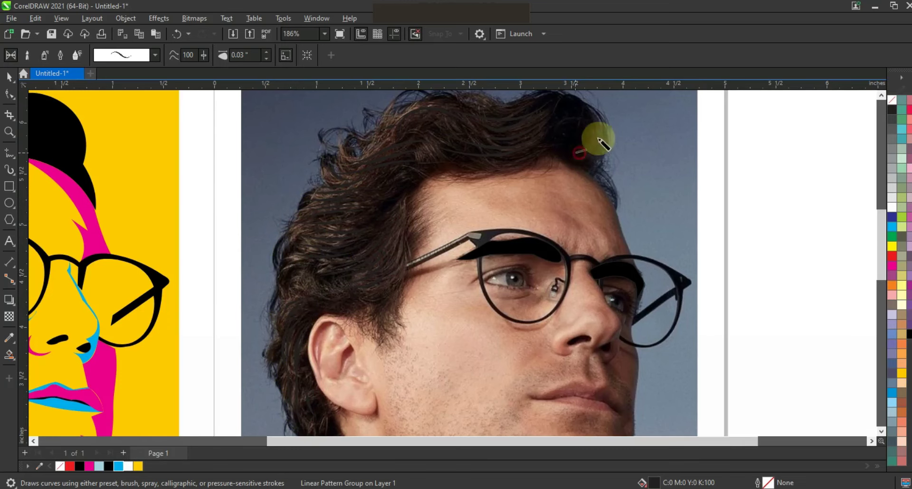
mouse_move(604, 129)
mouse_down()
mouse_move(569, 122)
mouse_move(599, 163)
mouse_up()
Fill the hair strokes with magenta and move them with the black eyebrows onto the yellow illustration, in front of the other shapes
click(10, 76)
key(Escape)
scroll(429, 201, down, 1)
drag(322, 100, 522, 365)
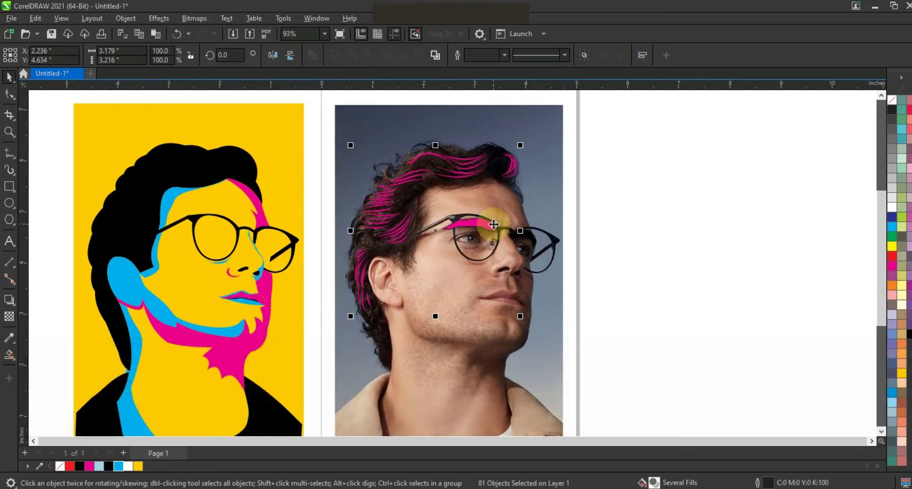
key(ctrl+z)
mouse_move(668, 116)
mouse_down()
mouse_move(635, 177)
mouse_move(351, 371)
mouse_up()
mouse_move(661, 134)
mouse_down()
mouse_move(375, 373)
mouse_move(321, 382)
mouse_up()
key(shift+Page_Up)
mouse_move(467, 262)
mouse_down()
mouse_move(446, 233)
mouse_move(182, 236)
mouse_up()
click(672, 220)
Nudge the magenta strokes in the illustration's front curl slightly to the left
drag(229, 97, 287, 183)
key(Left)
key(Left)
key(Left)
key(Left)
key(Left)
key(Left)
scroll(307, 181, down, 1)
key(Escape)
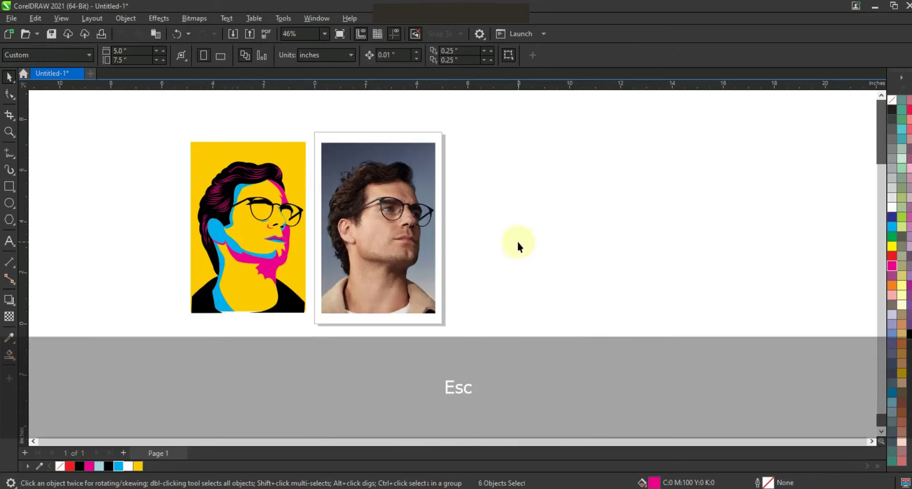
Paint tapered Artistic Media strokes over the eyelid creases and the under-eye wrinkles of both eyes in the photo
click(9, 132)
drag(134, 124, 484, 346)
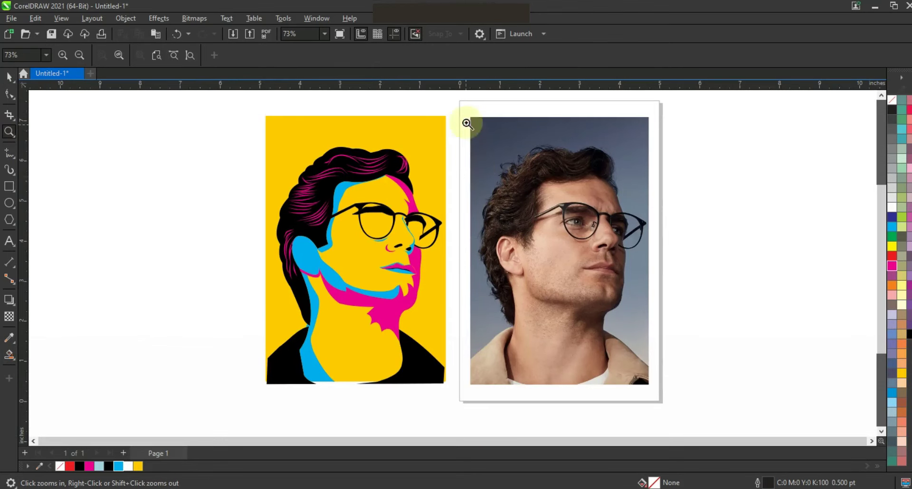
drag(683, 337, 682, 338)
key(i)
mouse_move(436, 215)
mouse_down()
mouse_move(342, 199)
mouse_move(268, 233)
mouse_up()
drag(441, 295, 366, 314)
mouse_move(765, 281)
mouse_down()
mouse_move(757, 261)
mouse_move(807, 292)
mouse_up()
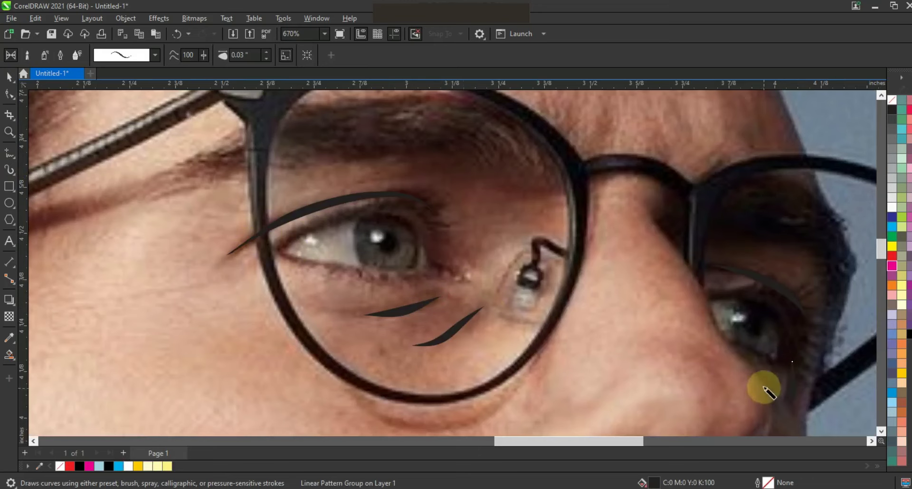
Fill the eyelid and wrinkle strokes with black and move them onto the eyes of the yellow illustration
click(11, 79)
key(F3)
key(F3)
key(Escape)
drag(723, 176, 423, 291)
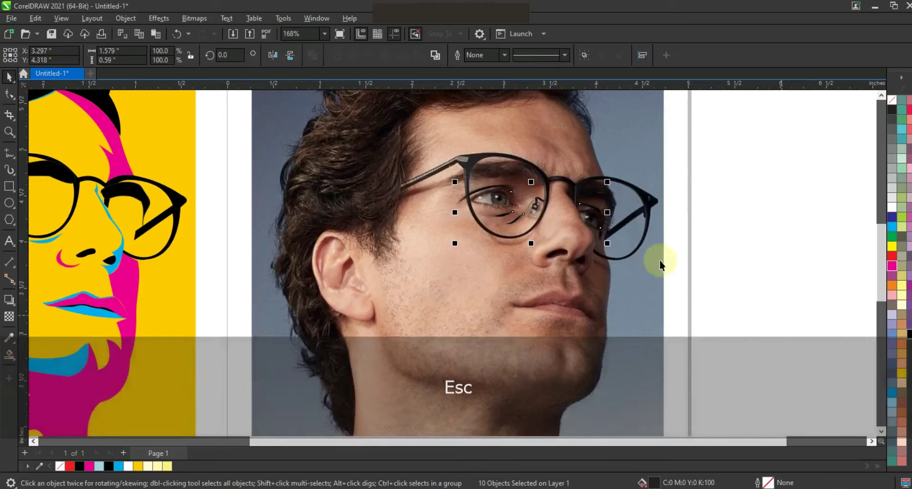
key(F3)
drag(608, 229, 344, 249)
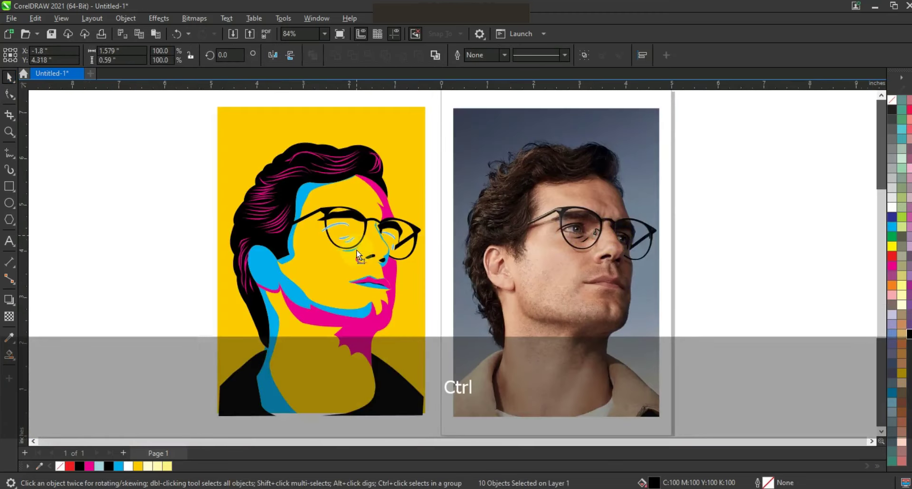
drag(355, 251, 355, 251)
click(686, 238)
Draw a closed four-node outline around the visible eyeball of the near eye in the photo
click(9, 132)
drag(513, 200, 658, 248)
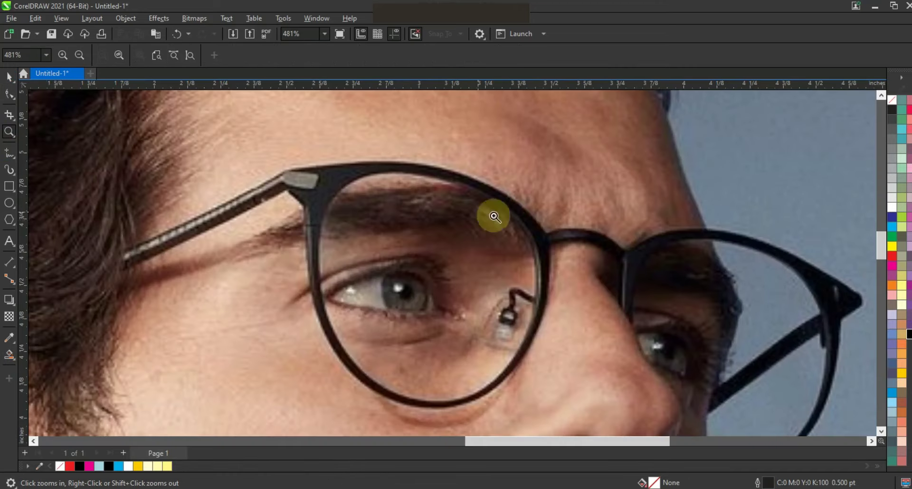
click(408, 269)
click(245, 294)
click(358, 251)
click(464, 298)
click(460, 319)
click(246, 293)
Convert the eyeball outline's segments to curves and bend them to follow the upper and lower eyelids
click(9, 93)
drag(228, 157, 491, 346)
click(174, 56)
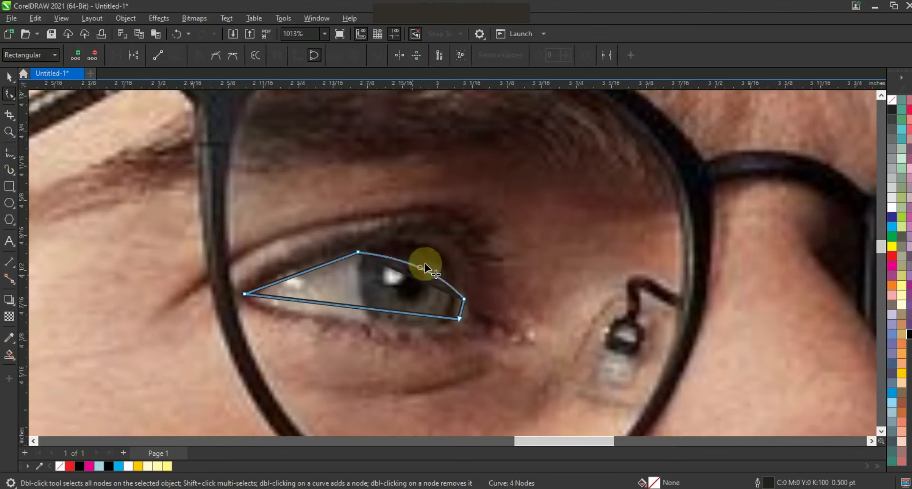
drag(425, 262, 430, 259)
drag(461, 307, 464, 308)
drag(375, 319, 375, 328)
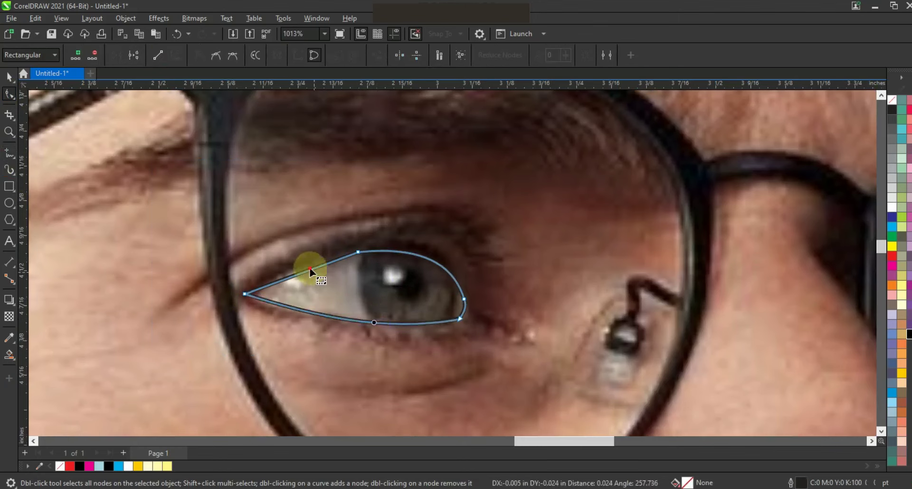
Draw a closed straight-sided outline around the near eye's lash line, including the inner corner and lower lid
click(9, 152)
click(228, 287)
click(400, 228)
click(501, 297)
click(519, 337)
click(442, 325)
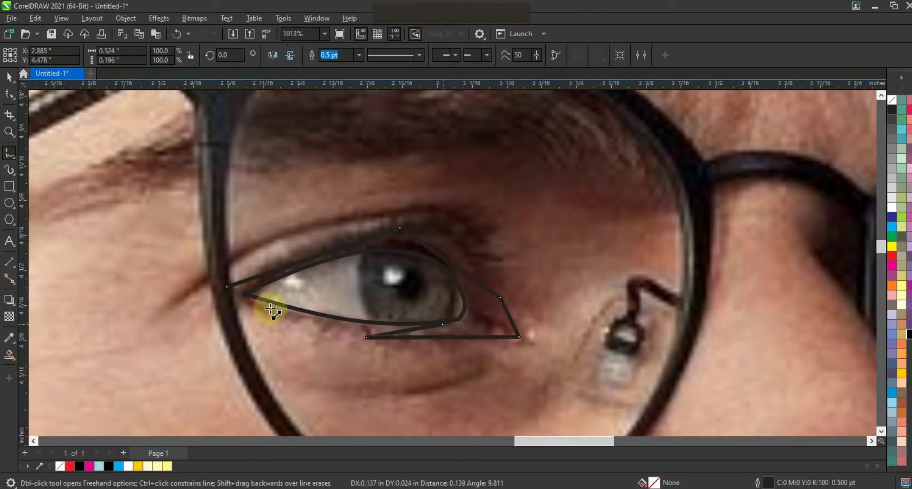
click(227, 286)
Convert the lash-line outline's segments to curves and bend them around the eyelids and inner corner
click(9, 94)
click(174, 55)
drag(320, 256, 310, 246)
drag(452, 263, 470, 245)
click(507, 306)
drag(506, 309, 503, 313)
drag(448, 336, 445, 341)
drag(415, 328, 420, 333)
drag(335, 306, 326, 322)
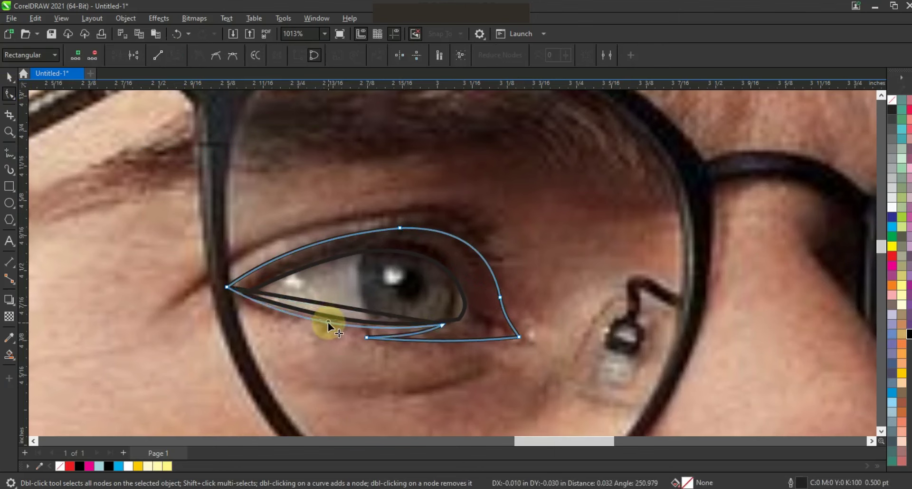
Build the near iris by smart-filling the part of an ellipse inside the eyeball outline, delete the ellipse and fill the iris black
click(9, 203)
drag(408, 284, 455, 328)
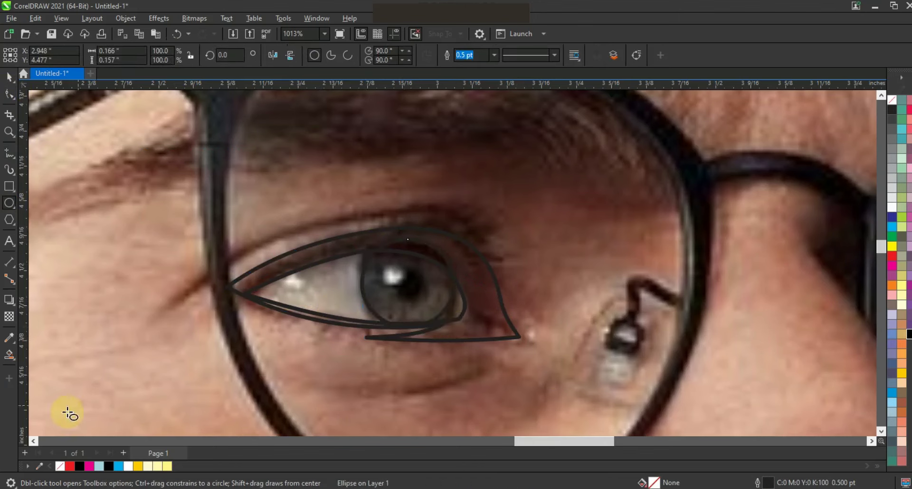
click(9, 354)
click(423, 300)
click(9, 78)
key(Delete)
click(409, 272)
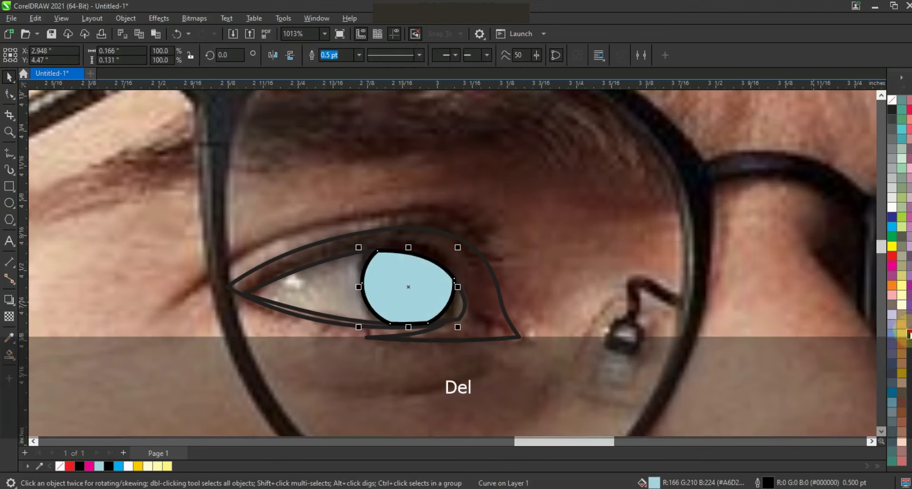
click(909, 333)
Fill the near eyeball with white and the lash-line shape with black, placing the lash-line shape behind them
click(464, 309)
click(893, 207)
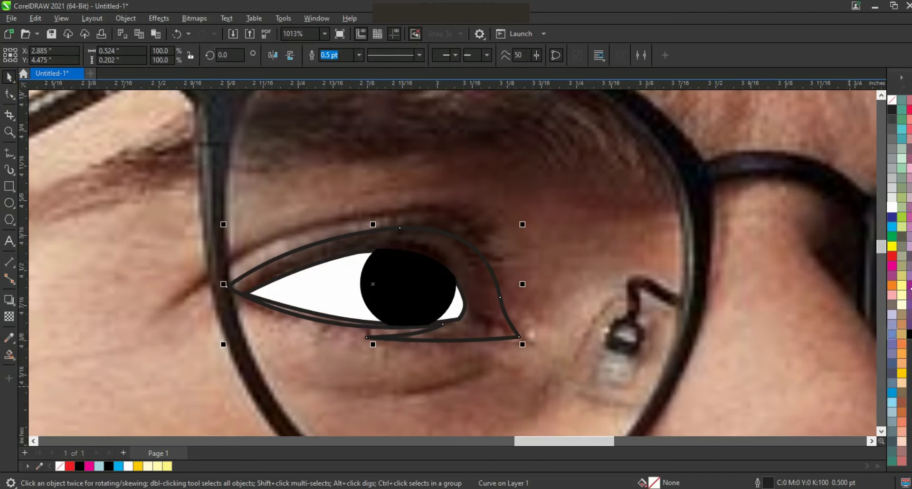
click(893, 342)
key(ctrl+Page_Down)
key(F3)
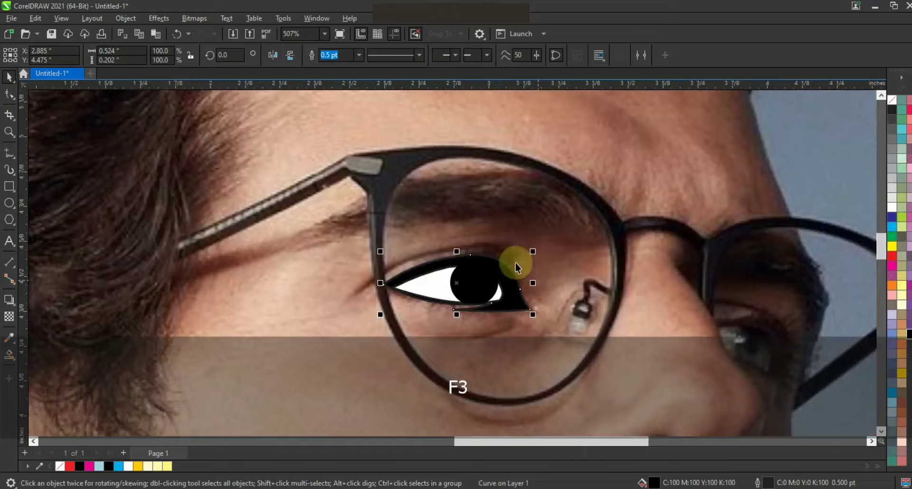
Remove the outlines from the near eye's three shapes
key(F3)
click(794, 221)
key(Escape)
drag(444, 222, 546, 304)
right_click(892, 100)
click(869, 111)
key(Escape)
key(F3)
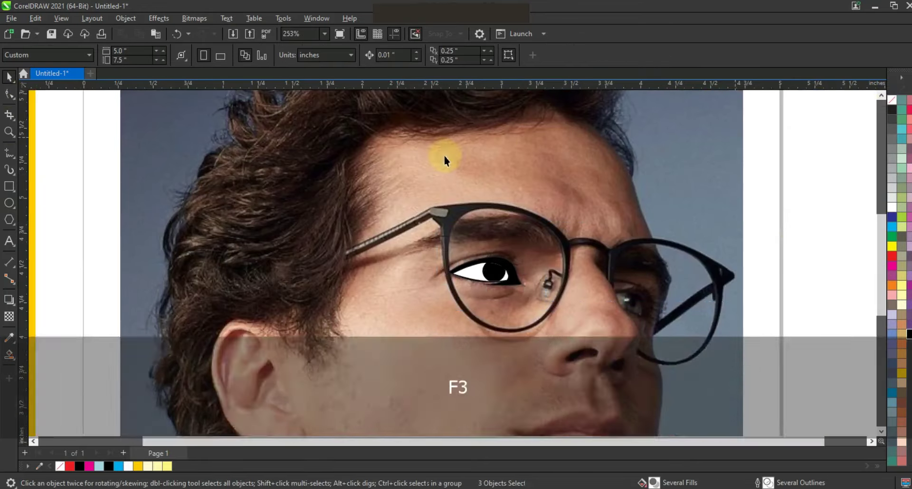
key(Escape)
Trace closed freehand outlines around the far eye's lash line and its iris in the photo
click(9, 135)
drag(535, 183, 676, 265)
click(8, 153)
click(386, 234)
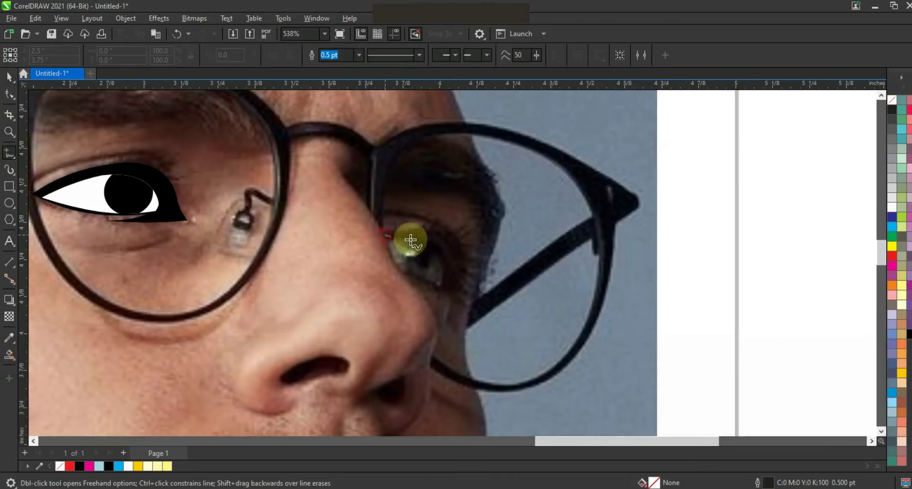
drag(442, 278, 408, 274)
mouse_move(467, 292)
mouse_down()
mouse_move(449, 228)
mouse_move(418, 221)
mouse_move(386, 234)
mouse_move(442, 260)
mouse_move(418, 240)
mouse_up()
Fill the far eye's lash-line and iris shapes with black and remove their outlines
key(space)
shift+click(427, 223)
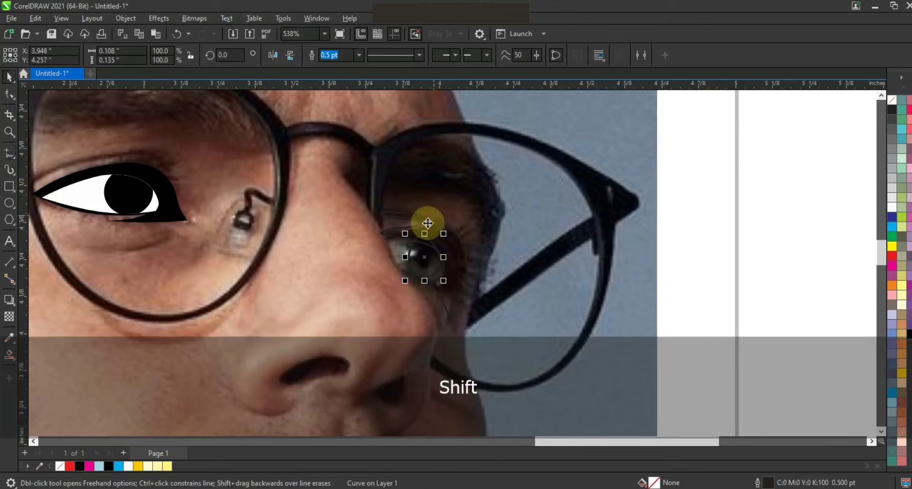
click(909, 331)
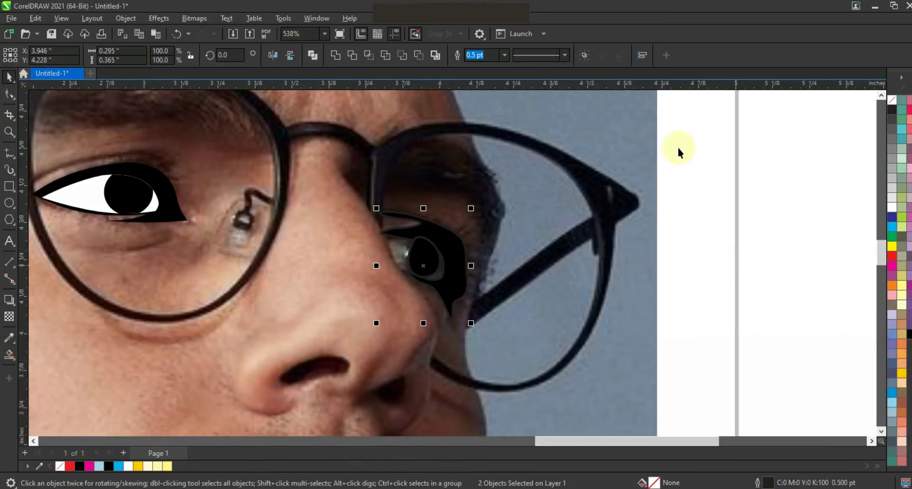
right_click(909, 92)
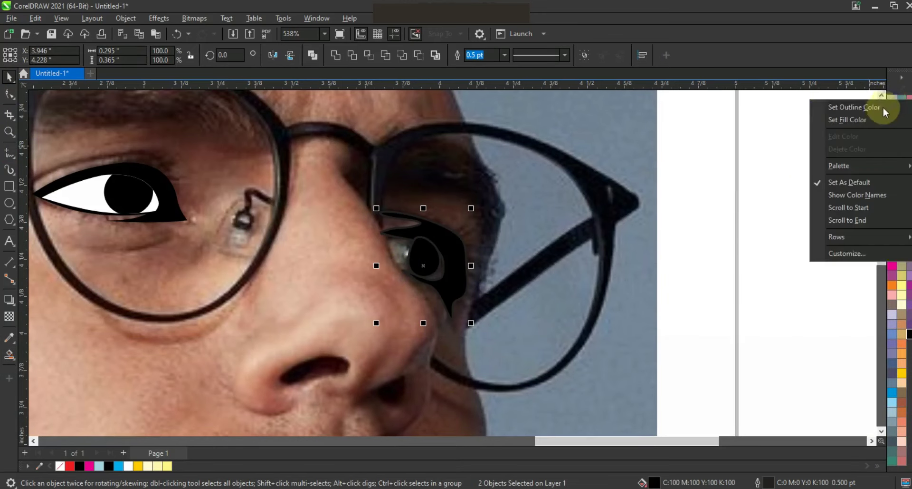
Move the shapes of both eyes from the photo onto the glasses area of the yellow illustration
key(F3)
key(F3)
key(Escape)
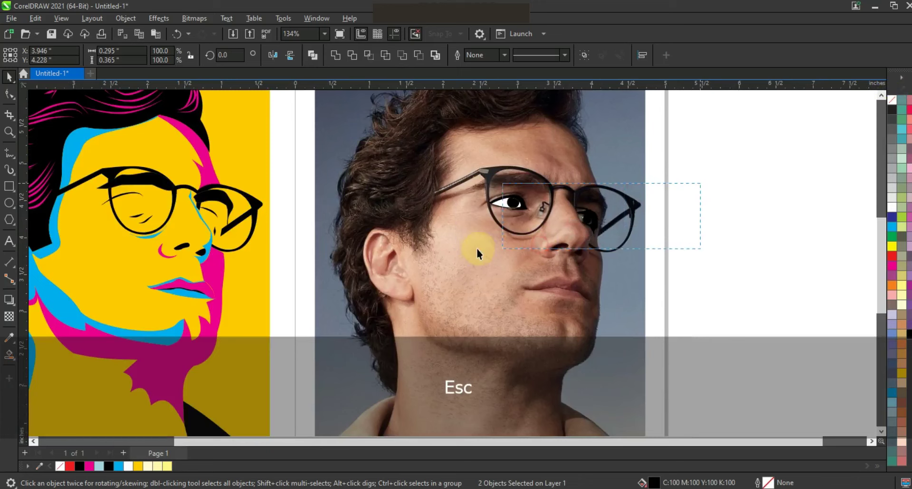
key(F3)
drag(517, 229, 344, 233)
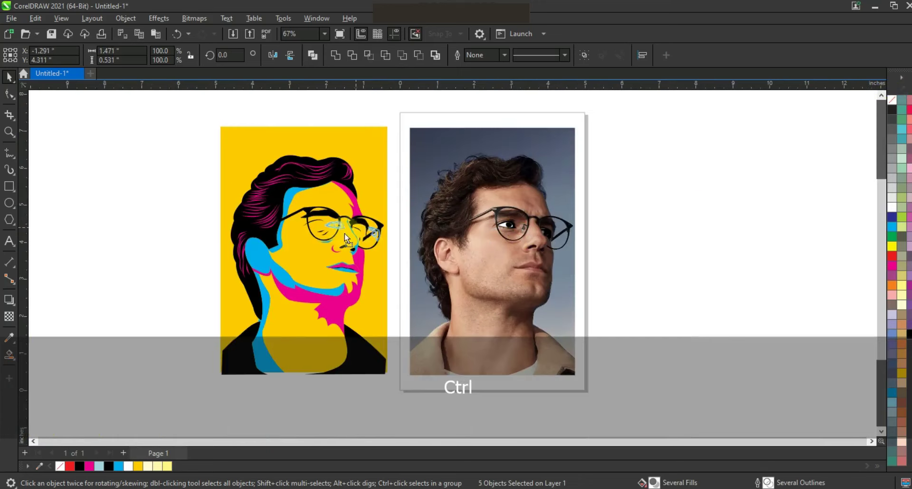
drag(333, 234, 332, 235)
click(594, 254)
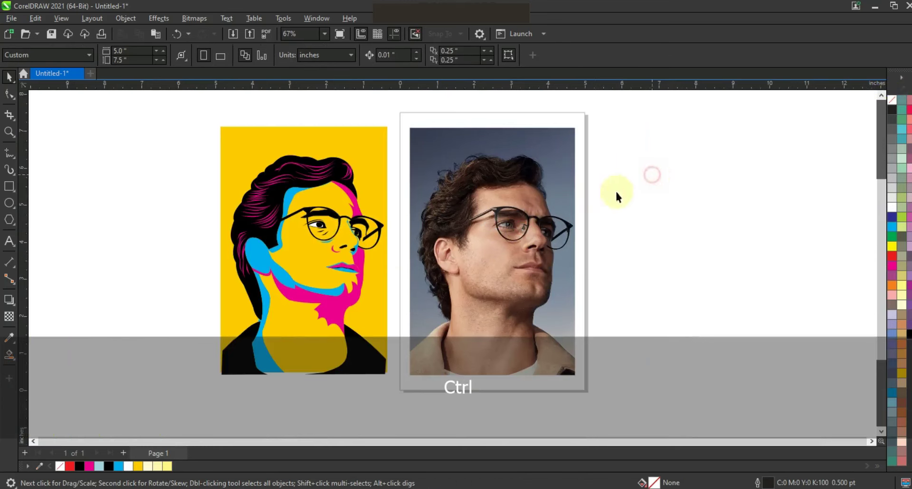
Compare the illustration with the photo and zoom in on the photo's nose, mouth and glasses area
key(F3)
click(9, 131)
drag(301, 147, 540, 306)
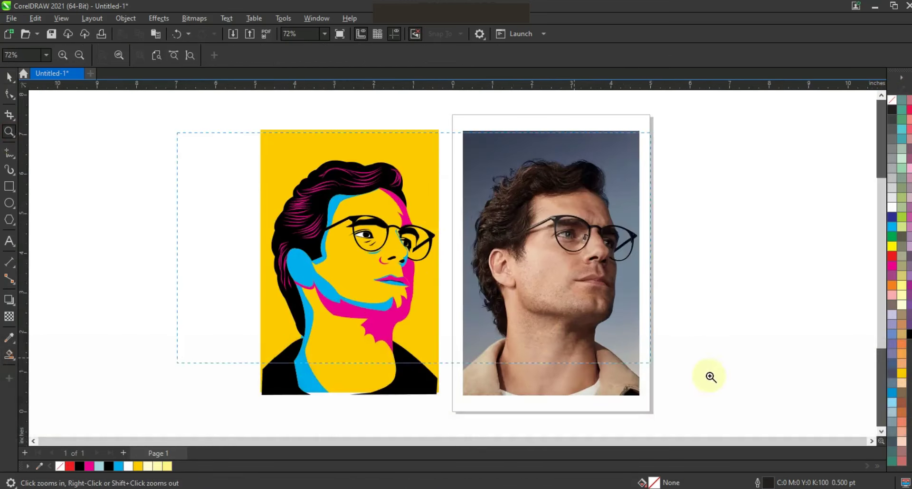
click(606, 258)
drag(745, 323, 745, 323)
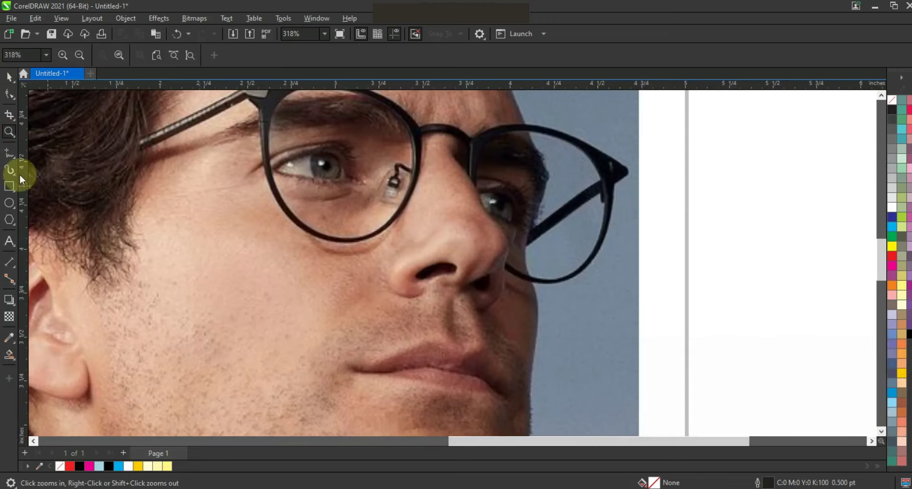